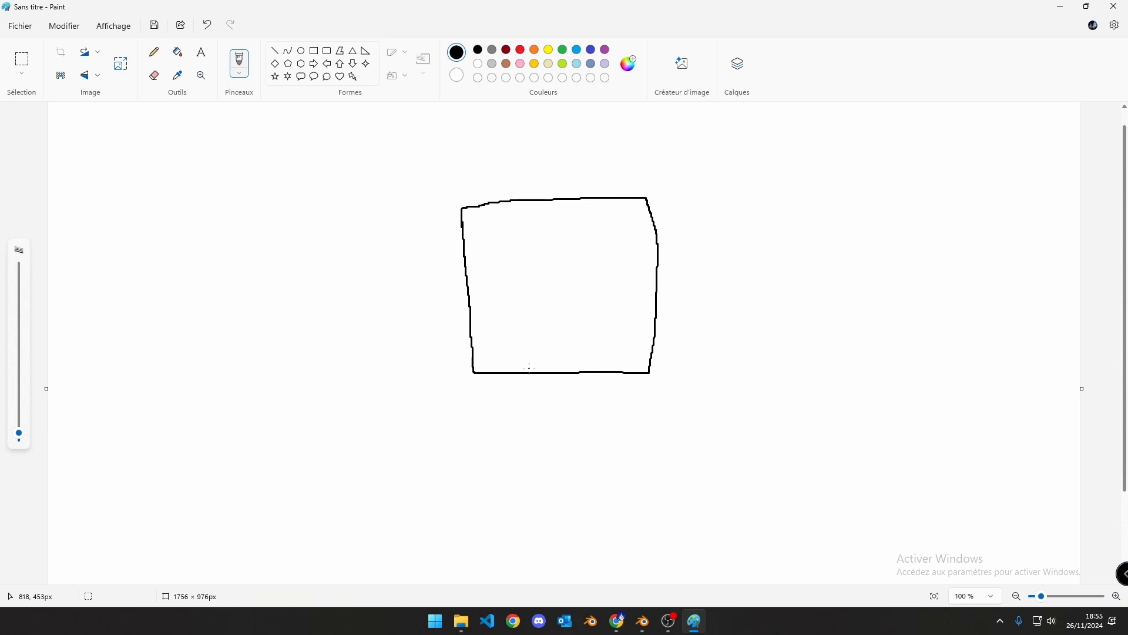
# Step: Write a C inside the square, with an arrow entering a dot on its left edge and a line leaving a dot on its right edge
pyautogui.hotkey('ctrl', 'z')
pyautogui.moveTo(574, 257)
pyautogui.mouseDown()
pyautogui.moveTo(553, 255)
pyautogui.moveTo(534, 300)
pyautogui.moveTo(586, 321)
pyautogui.mouseUp()
pyautogui.moveTo(462, 242)
pyautogui.mouseDown()
pyautogui.moveTo(465, 233)
pyautogui.moveTo(460, 241)
pyautogui.mouseUp()
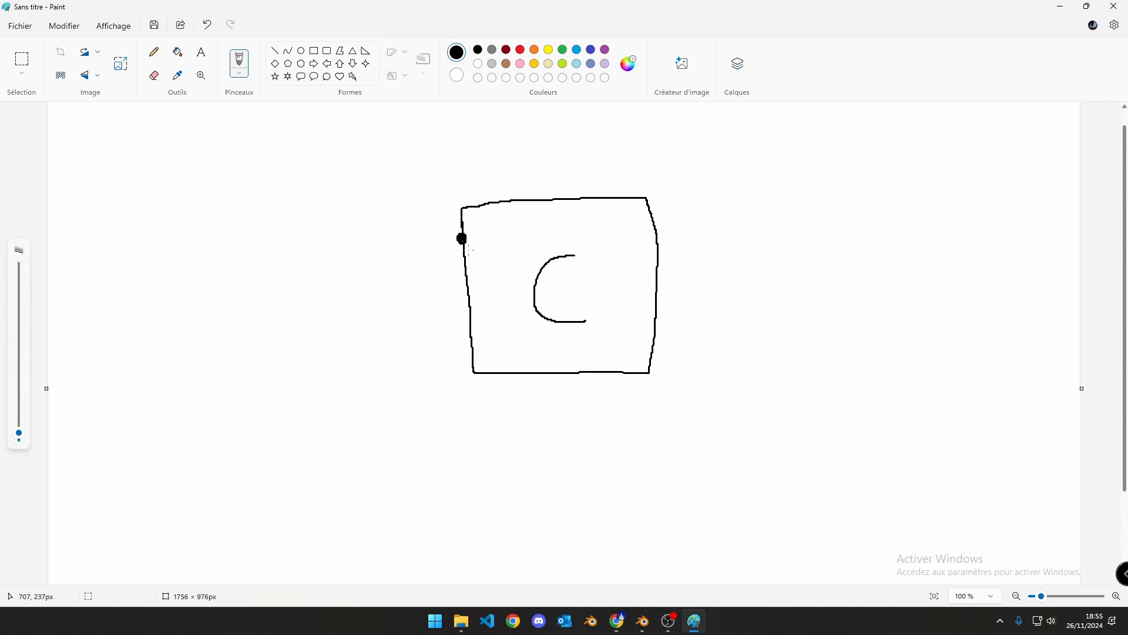
pyautogui.moveTo(653, 233); pyautogui.dragTo(656, 234)
pyautogui.moveTo(304, 233)
pyautogui.mouseDown()
pyautogui.moveTo(464, 240)
pyautogui.moveTo(441, 253)
pyautogui.mouseUp()
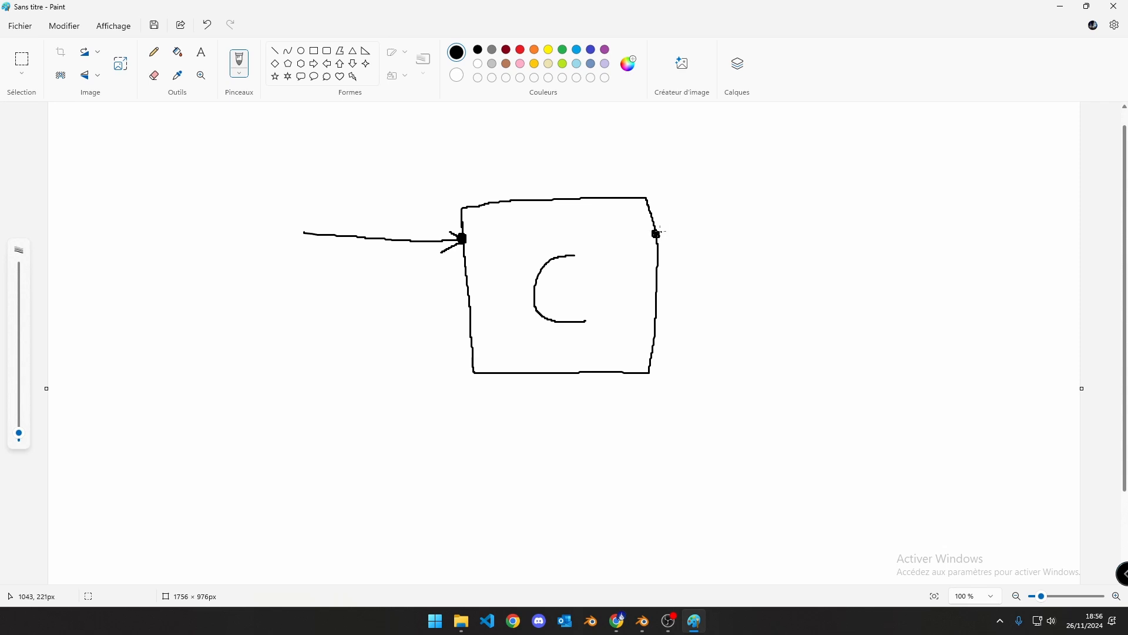
pyautogui.moveTo(659, 235); pyautogui.dragTo(901, 265)
# Step: Draw a small grey cube just below the incoming arrow
pyautogui.click(591, 49)
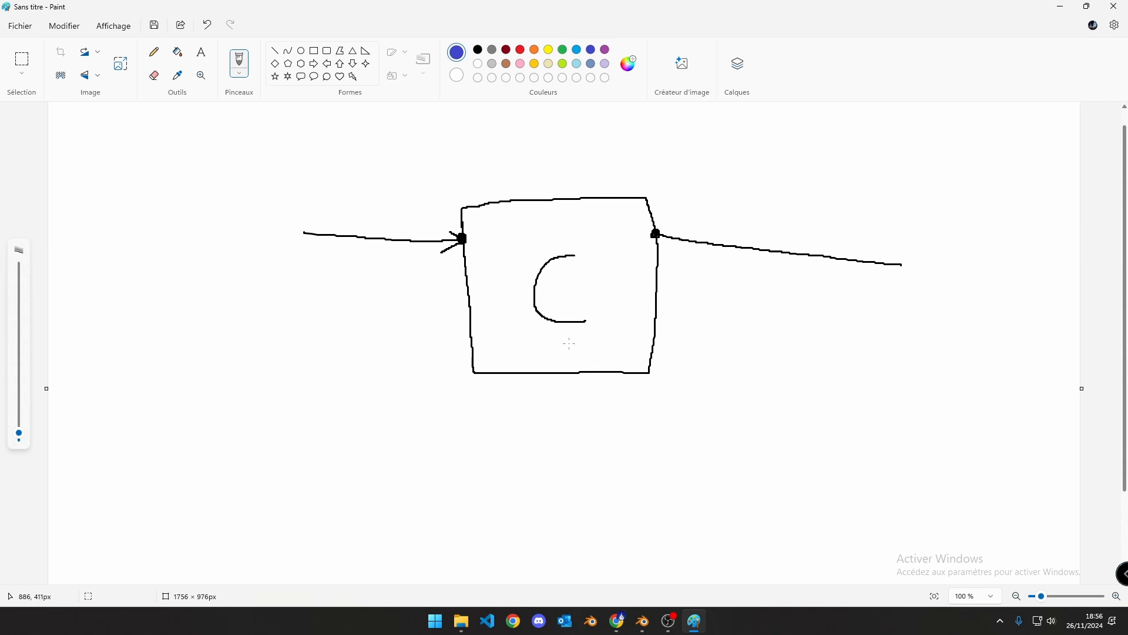
pyautogui.click(492, 49)
pyautogui.moveTo(353, 258); pyautogui.dragTo(399, 245)
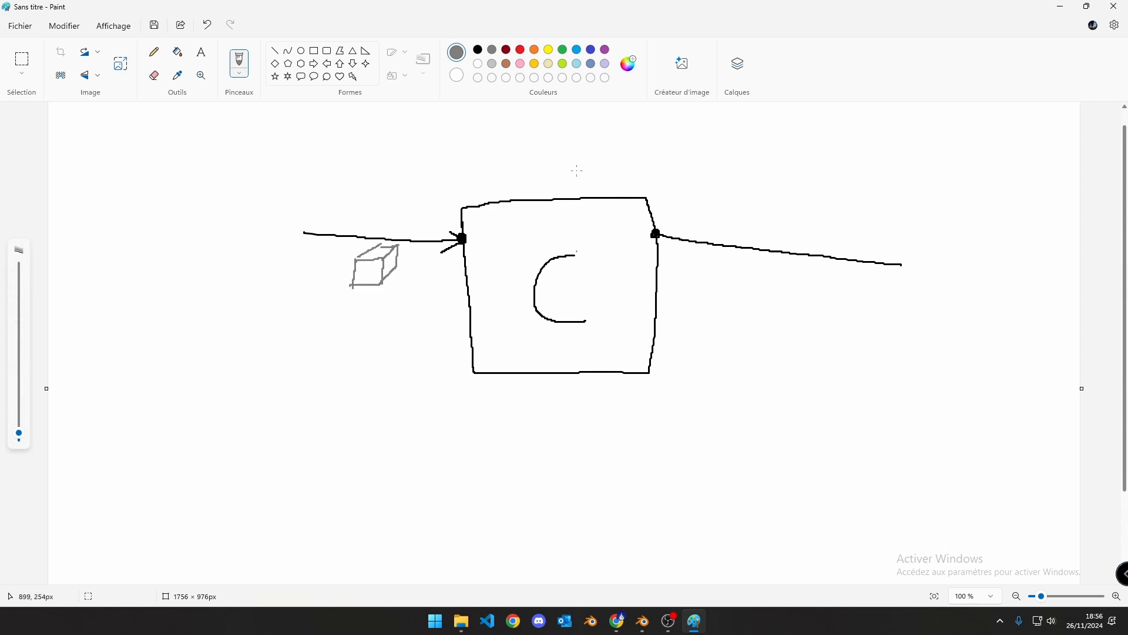
# Step: Write BLEU in blue under the C inside the square and draw a small blue cube below the outgoing line
pyautogui.click(591, 49)
pyautogui.moveTo(534, 336); pyautogui.dragTo(534, 344)
pyautogui.moveTo(534, 336); pyautogui.dragTo(536, 345)
pyautogui.moveTo(552, 336); pyautogui.dragTo(558, 355)
pyautogui.moveTo(566, 342); pyautogui.dragTo(569, 357)
pyautogui.moveTo(563, 342); pyautogui.dragTo(573, 342)
pyautogui.moveTo(560, 350); pyautogui.dragTo(568, 349)
pyautogui.moveTo(576, 342); pyautogui.dragTo(594, 341)
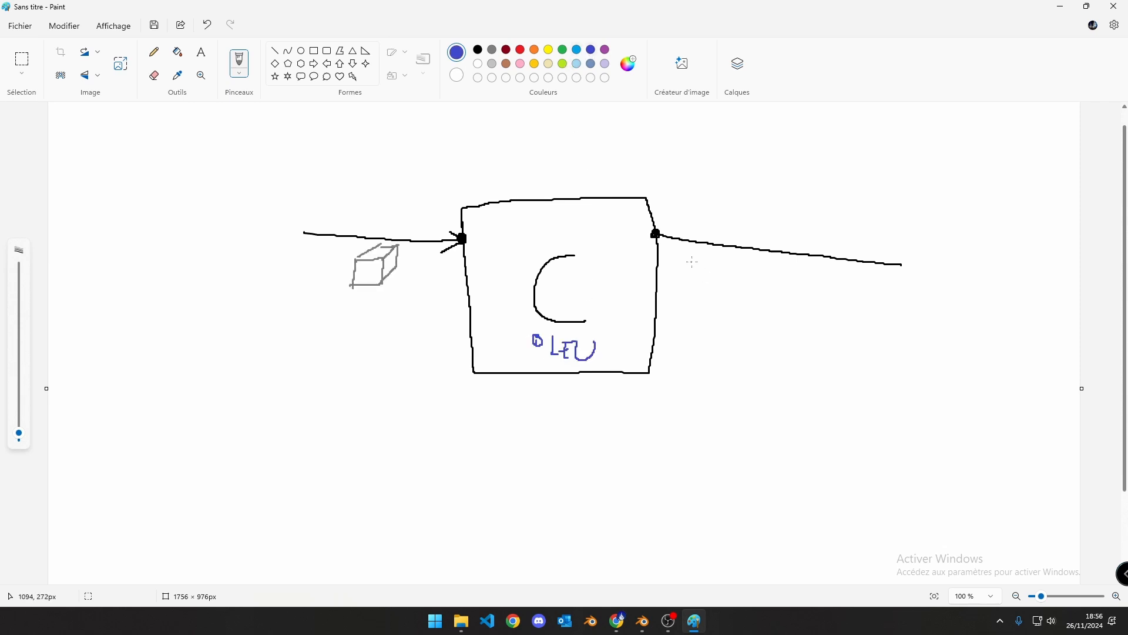
pyautogui.moveTo(701, 258)
pyautogui.mouseDown()
pyautogui.moveTo(695, 286)
pyautogui.moveTo(707, 288)
pyautogui.moveTo(695, 267)
pyautogui.moveTo(708, 285)
pyautogui.mouseUp()
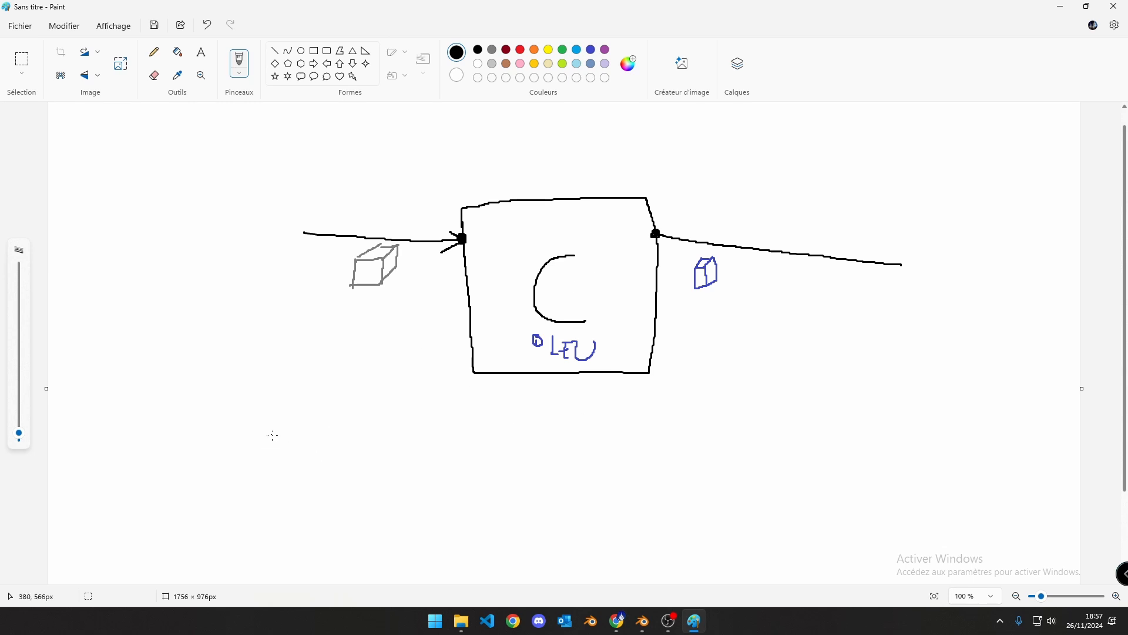
# Step: Draw a smaller box labelled T at the lower left with an input line, and link its output to the C box's input in black
pyautogui.moveTo(273, 435)
pyautogui.mouseDown()
pyautogui.moveTo(274, 424)
pyautogui.moveTo(348, 417)
pyautogui.moveTo(273, 438)
pyautogui.mouseUp()
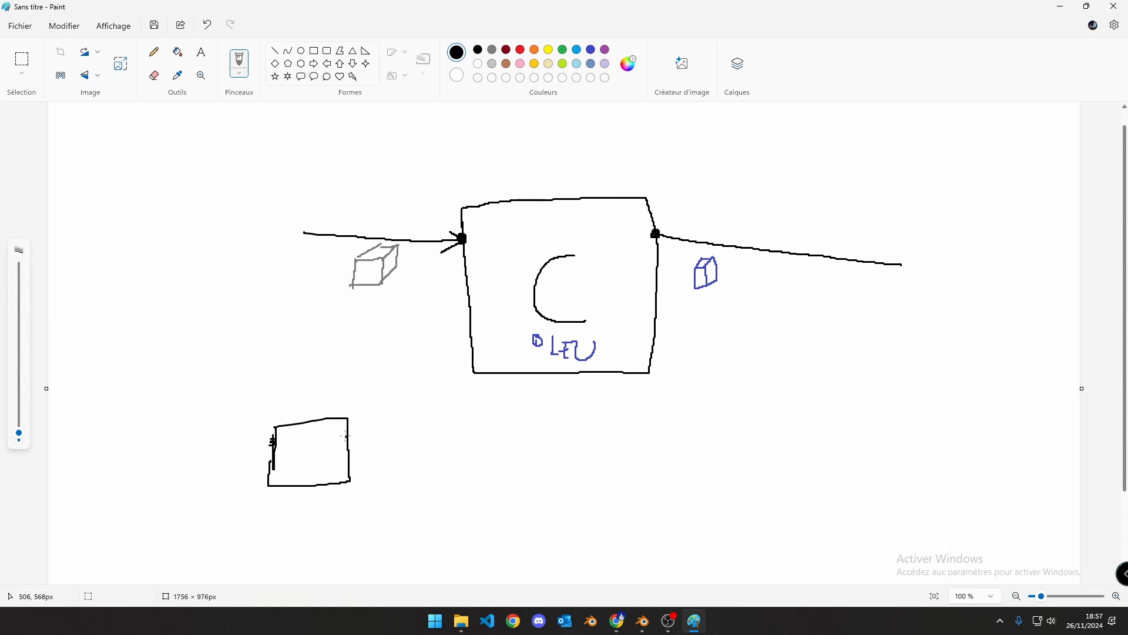
pyautogui.moveTo(224, 434)
pyautogui.mouseDown()
pyautogui.moveTo(278, 443)
pyautogui.moveTo(304, 470)
pyautogui.moveTo(313, 440)
pyautogui.moveTo(368, 412)
pyautogui.moveTo(461, 239)
pyautogui.mouseUp()
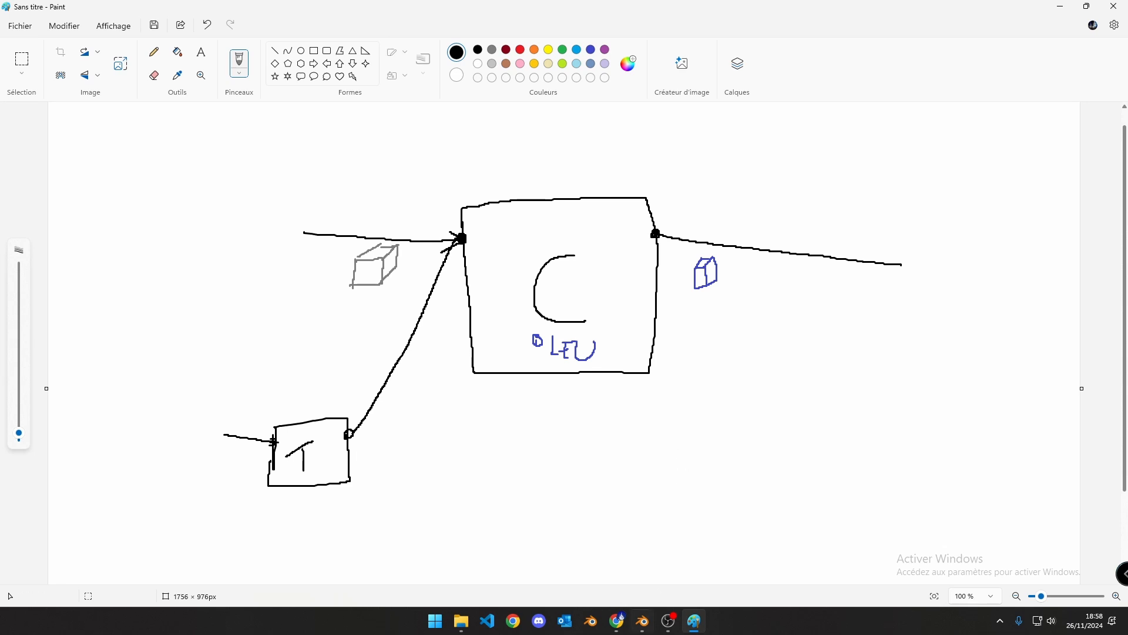
# Step: Switch to the Blender scene and select the cube
pyautogui.moveTo(643, 621)
pyautogui.click(632, 556)
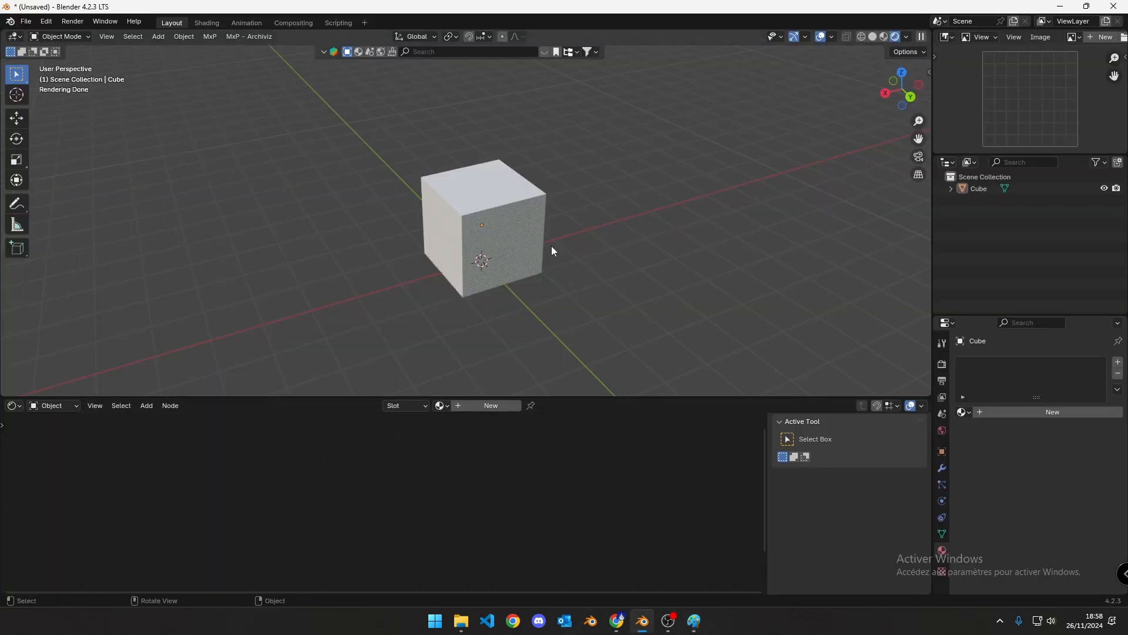
pyautogui.click(500, 216)
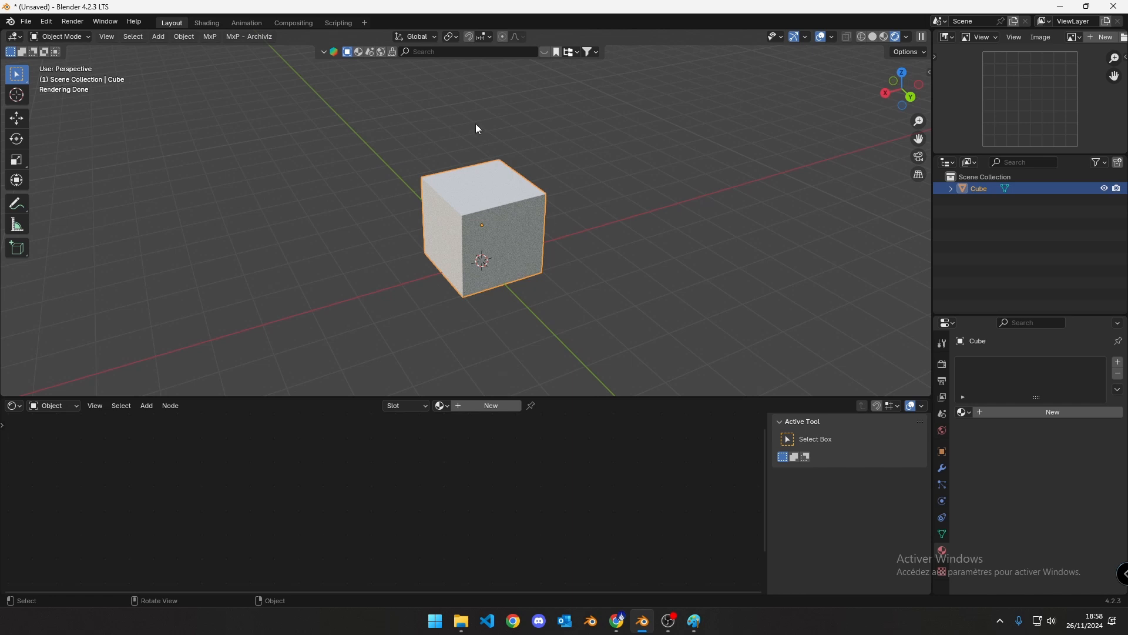
# Step: Set the lower area to the Shader Editor and create a new material for the cube
pyautogui.click(14, 406)
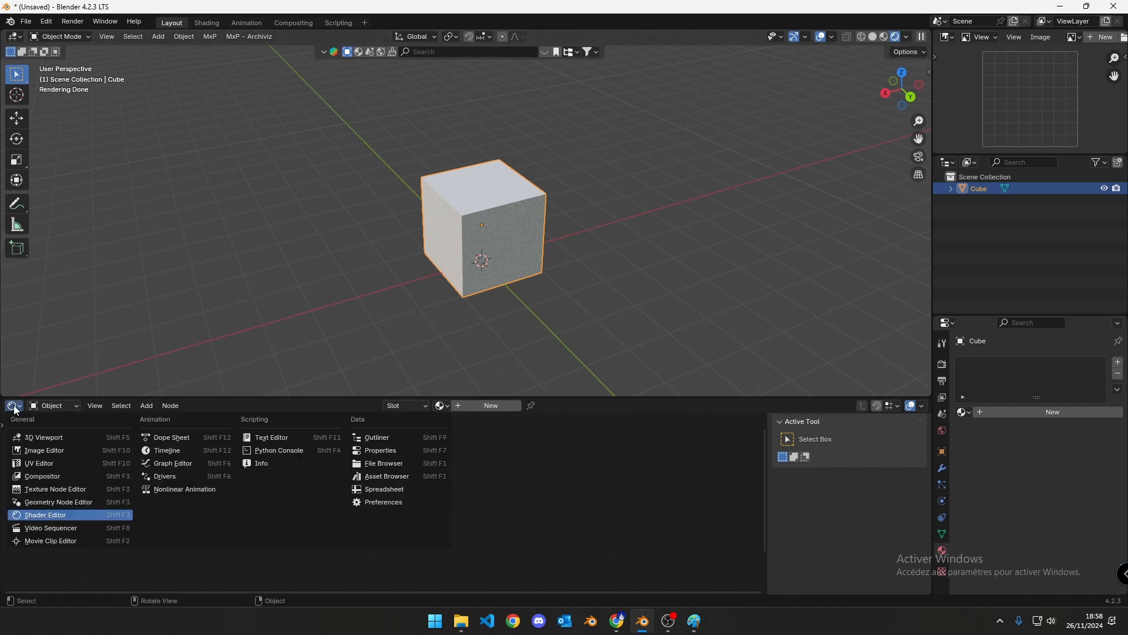
pyautogui.click(15, 407)
pyautogui.click(15, 407)
pyautogui.click(73, 516)
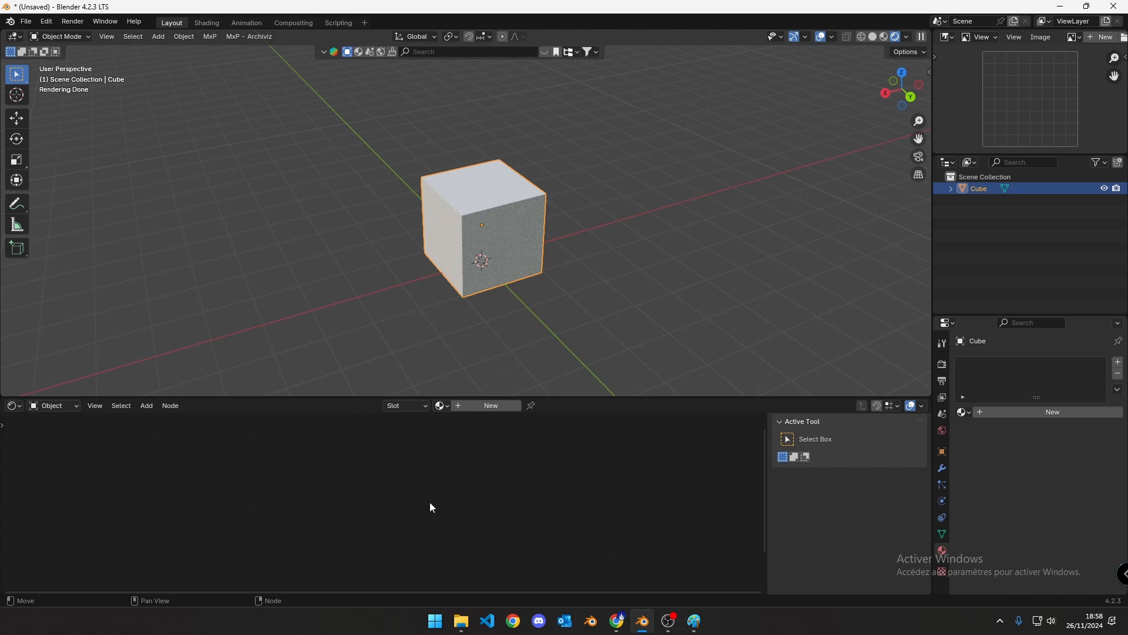
pyautogui.click(491, 412)
pyautogui.scroll(3, 469, 515)
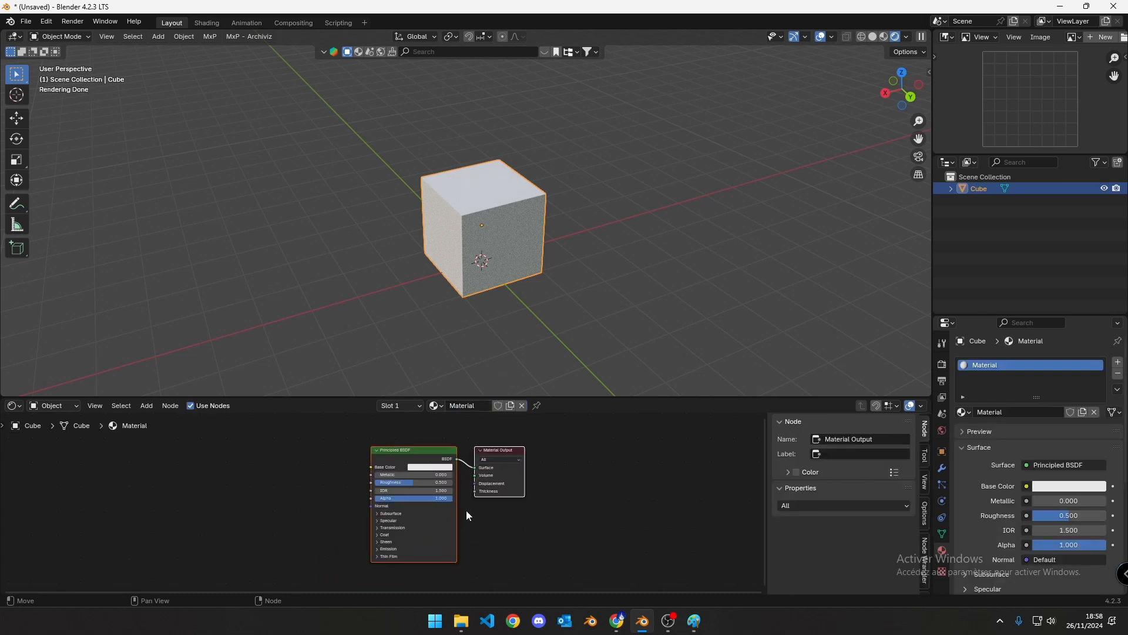
# Step: Move the Material Output node well to the right of the Principled BSDF node
pyautogui.moveTo(433, 468); pyautogui.dragTo(585, 454)
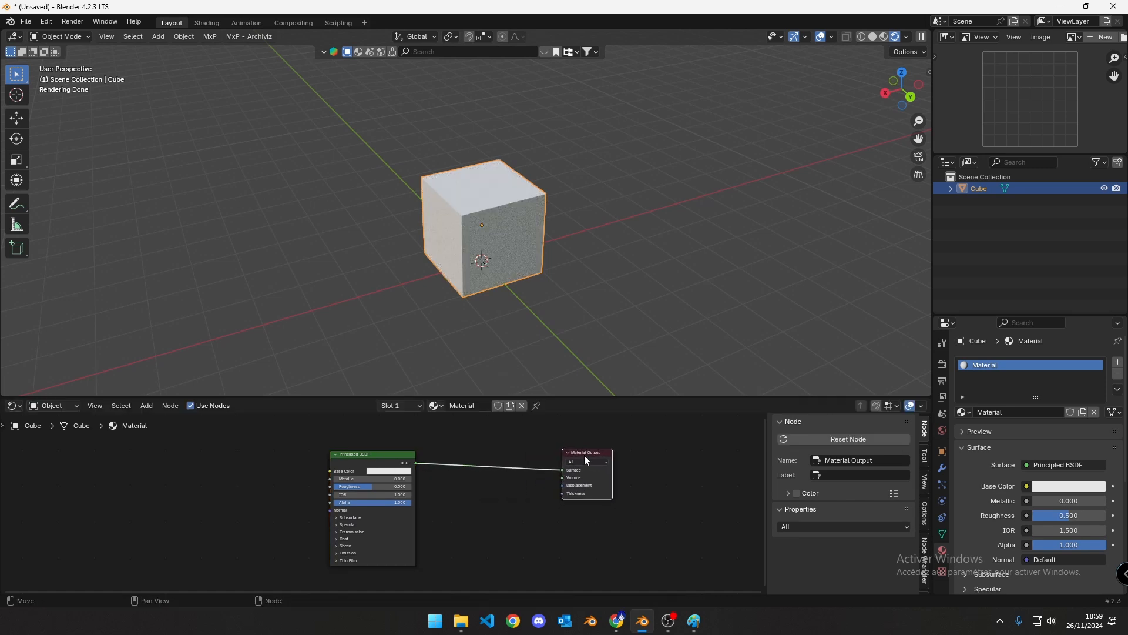
pyautogui.moveTo(642, 515); pyautogui.dragTo(542, 435)
pyautogui.moveTo(542, 435); pyautogui.dragTo(646, 535)
pyautogui.click(641, 508)
pyautogui.moveTo(588, 453); pyautogui.dragTo(606, 456)
# Step: Detach the Principled BSDF link from the Material Output's Surface input and reconnect it
pyautogui.moveTo(66, 435); pyautogui.dragTo(437, 548)
pyautogui.moveTo(582, 473)
pyautogui.mouseDown()
pyautogui.moveTo(552, 475)
pyautogui.moveTo(580, 474)
pyautogui.mouseUp()
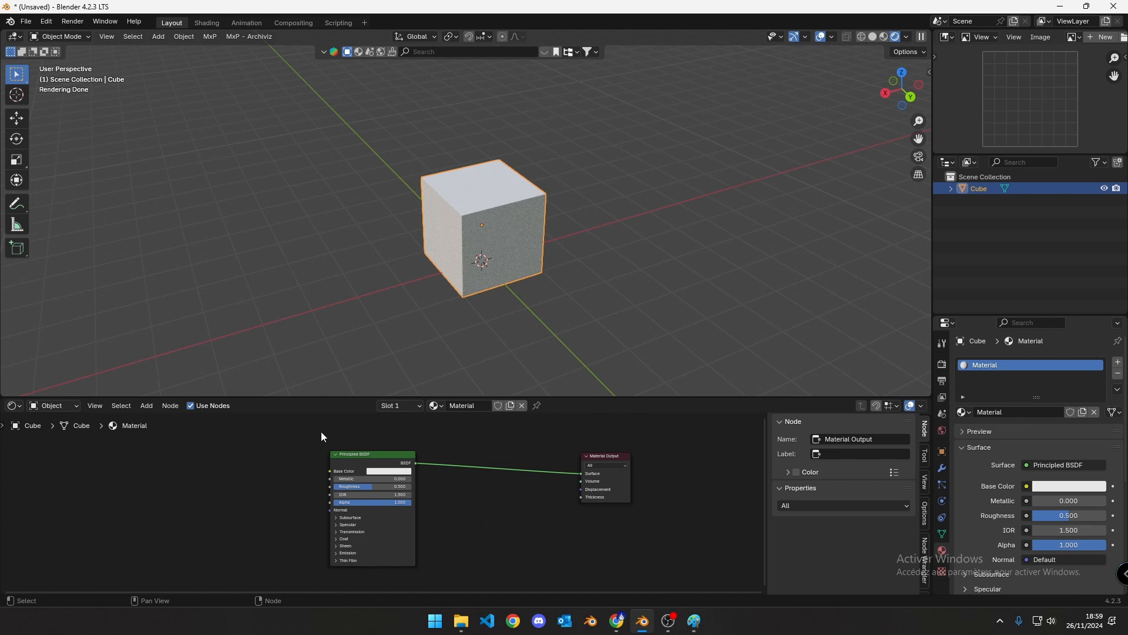
pyautogui.moveTo(581, 473)
pyautogui.mouseDown()
pyautogui.moveTo(527, 479)
pyautogui.moveTo(580, 473)
pyautogui.mouseUp()
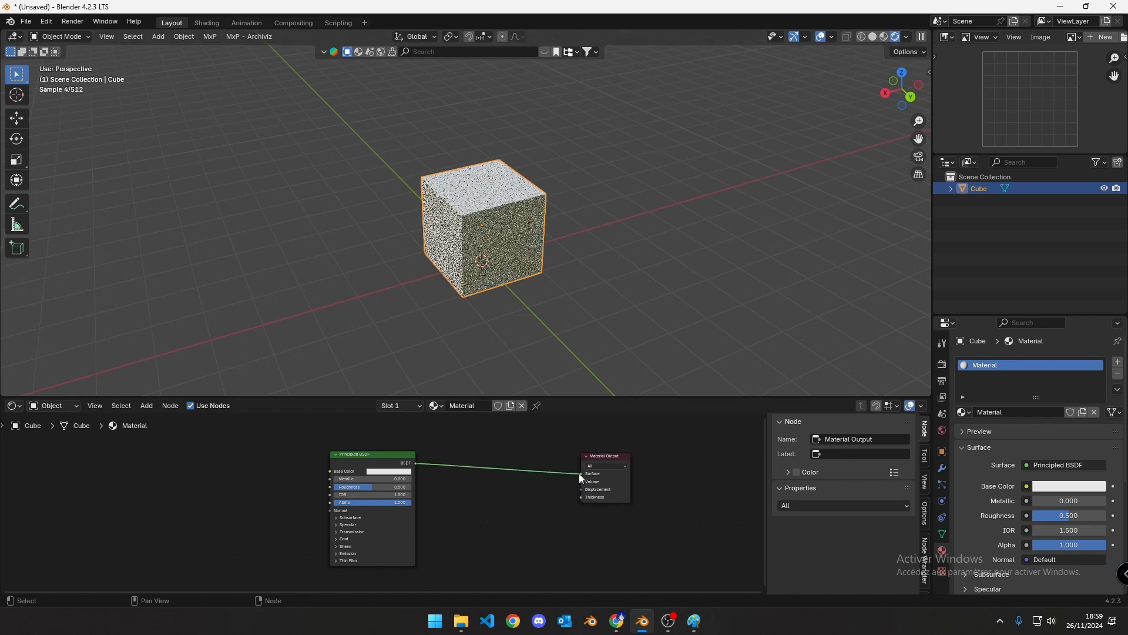
# Step: Delete the Principled BSDF node, leaving only the Material Output node
pyautogui.click(365, 455)
pyautogui.moveTo(385, 463); pyautogui.dragTo(392, 463)
pyautogui.scroll(1, 357, 488)
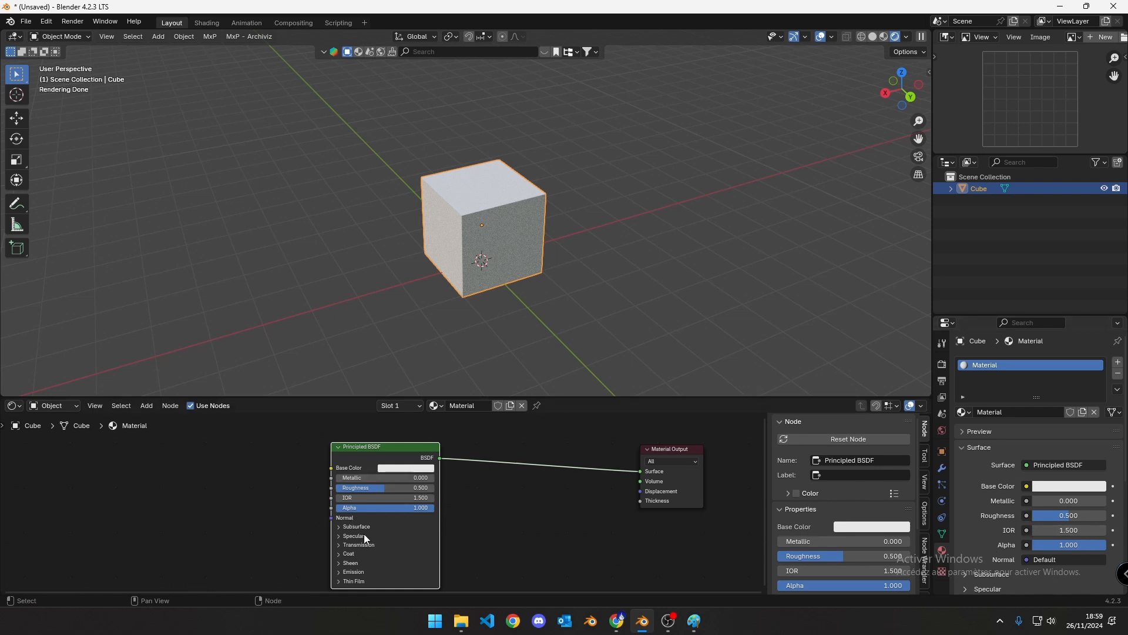
pyautogui.press('x')
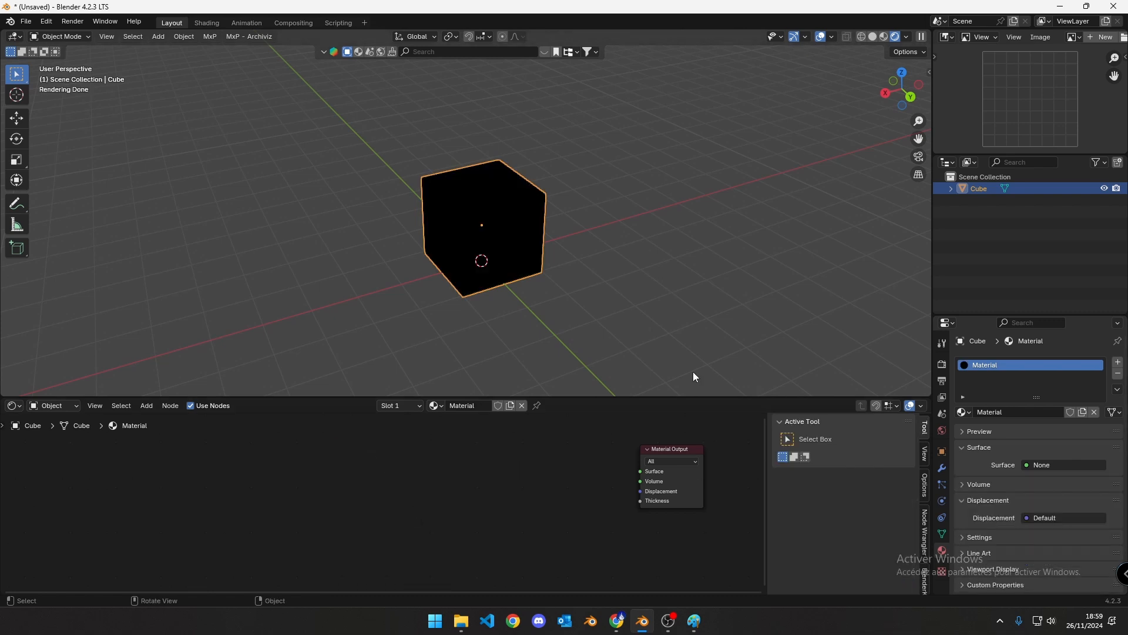
pyautogui.moveTo(351, 428); pyautogui.dragTo(449, 582)
pyautogui.click(639, 234)
pyautogui.click(516, 257)
pyautogui.click(610, 284)
pyautogui.moveTo(478, 252)
pyautogui.mouseDown(button='middle')
pyautogui.moveTo(605, 217)
pyautogui.moveTo(496, 225)
pyautogui.moveTo(479, 262)
pyautogui.mouseUp(button='middle')
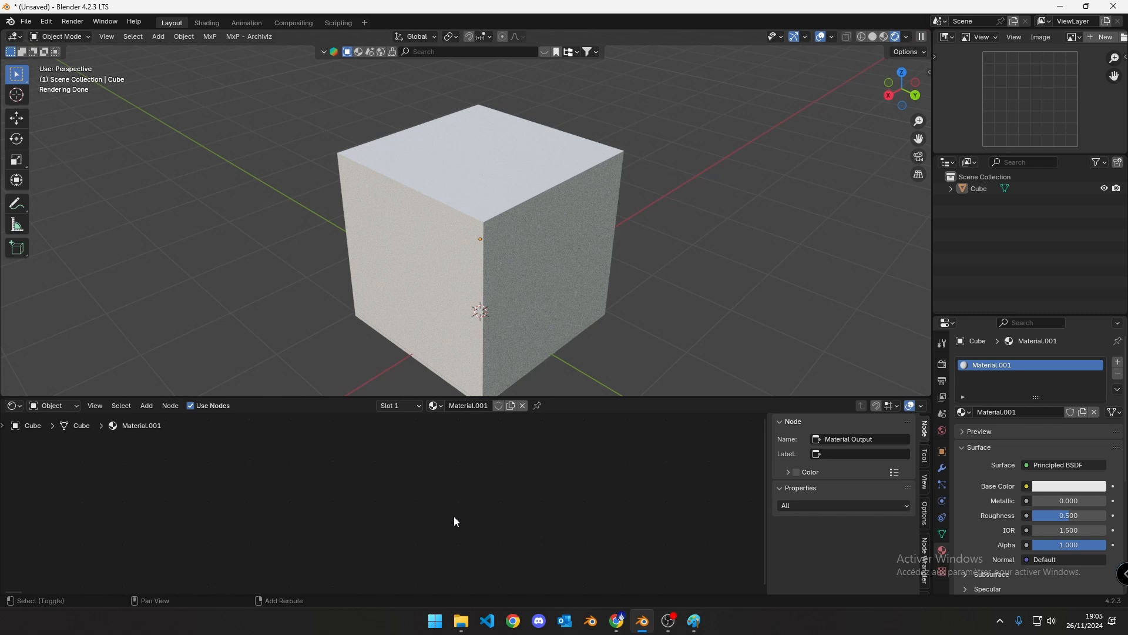
pyautogui.hotkey('shift', 'a')
pyautogui.moveTo(453, 516)
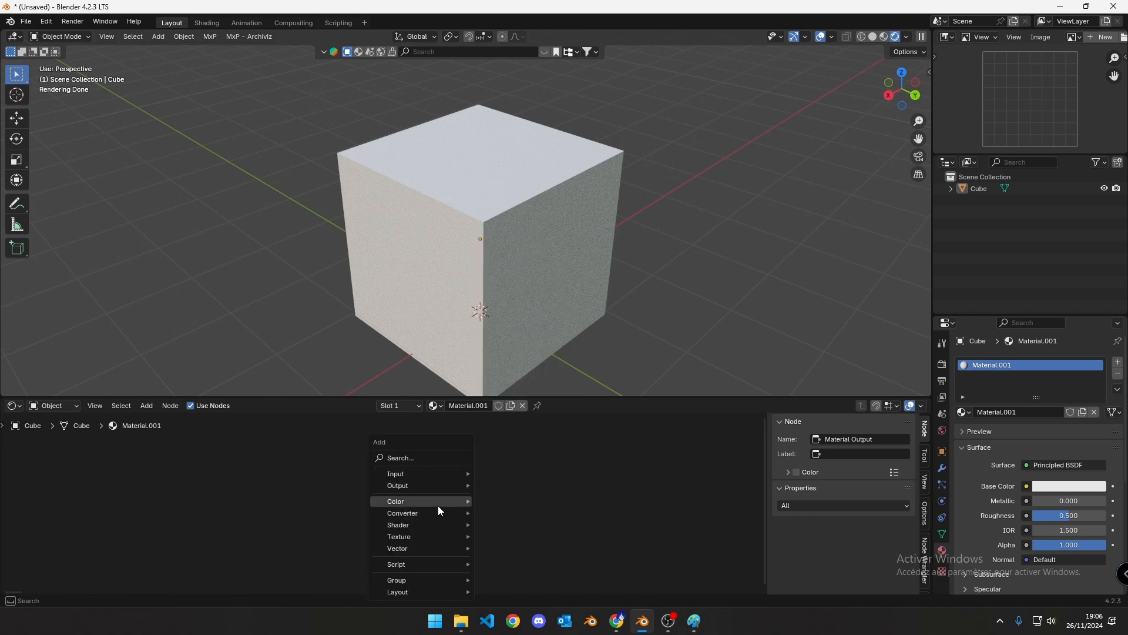
pyautogui.moveTo(424, 473)
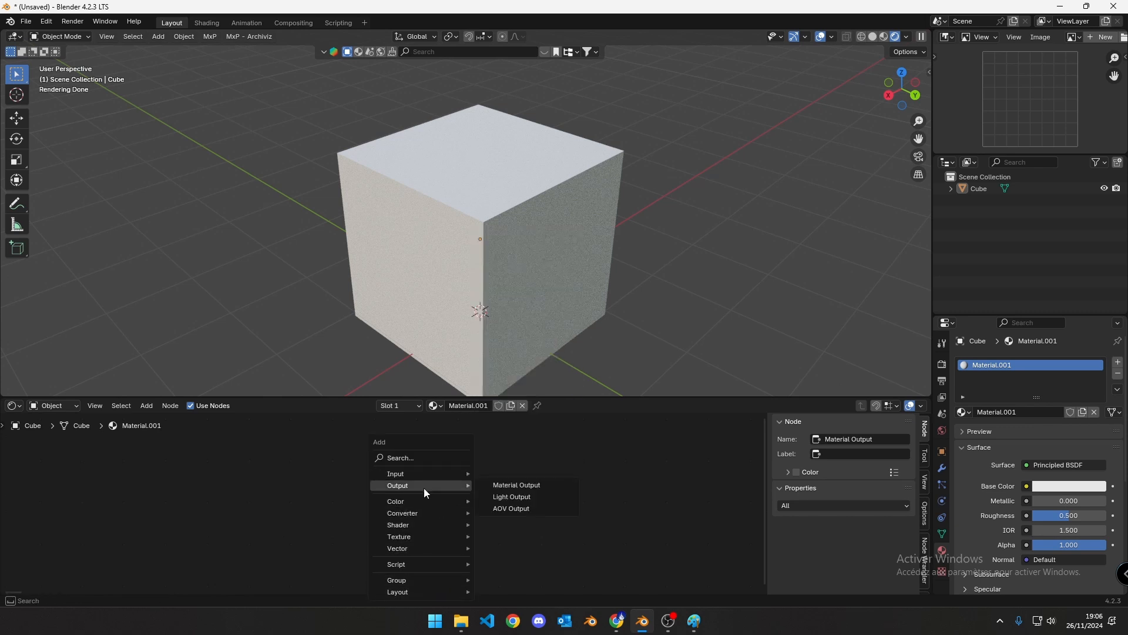
pyautogui.moveTo(423, 500)
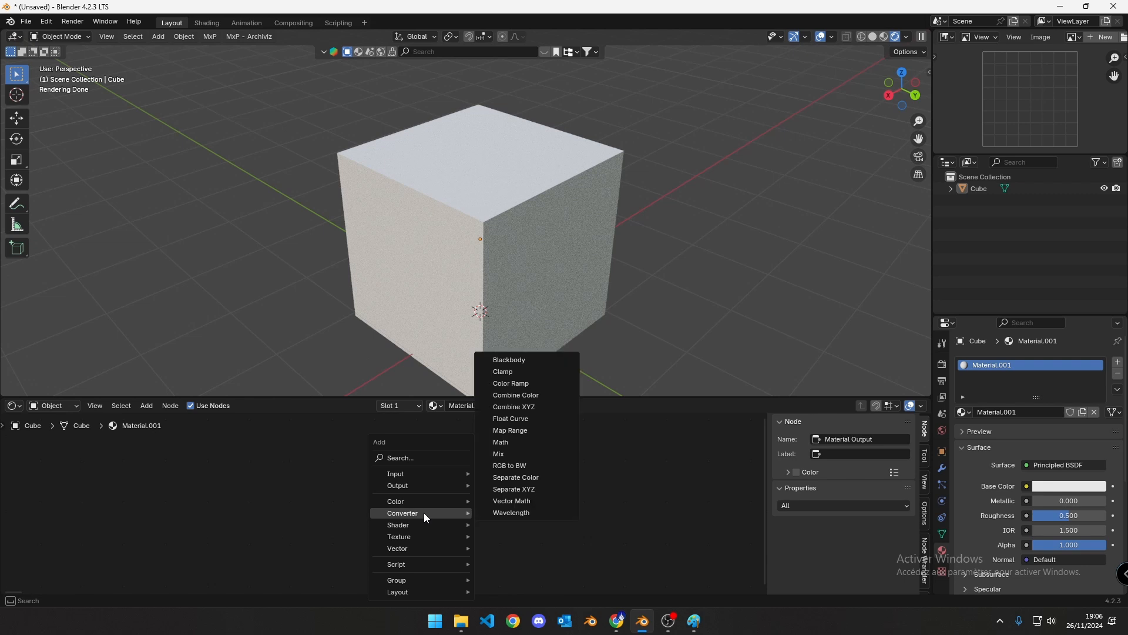
pyautogui.click(415, 459)
pyautogui.press('Escape')
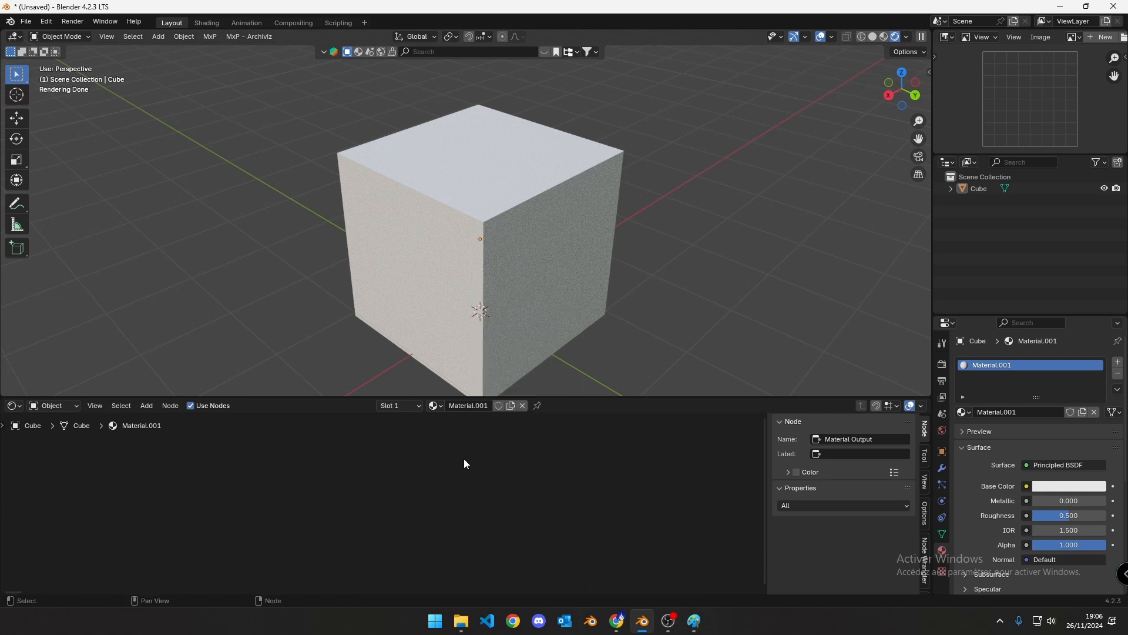
# Step: Add a Diffuse BSDF node through the node search and place it in the node graph
pyautogui.hotkey('shift', 'a')
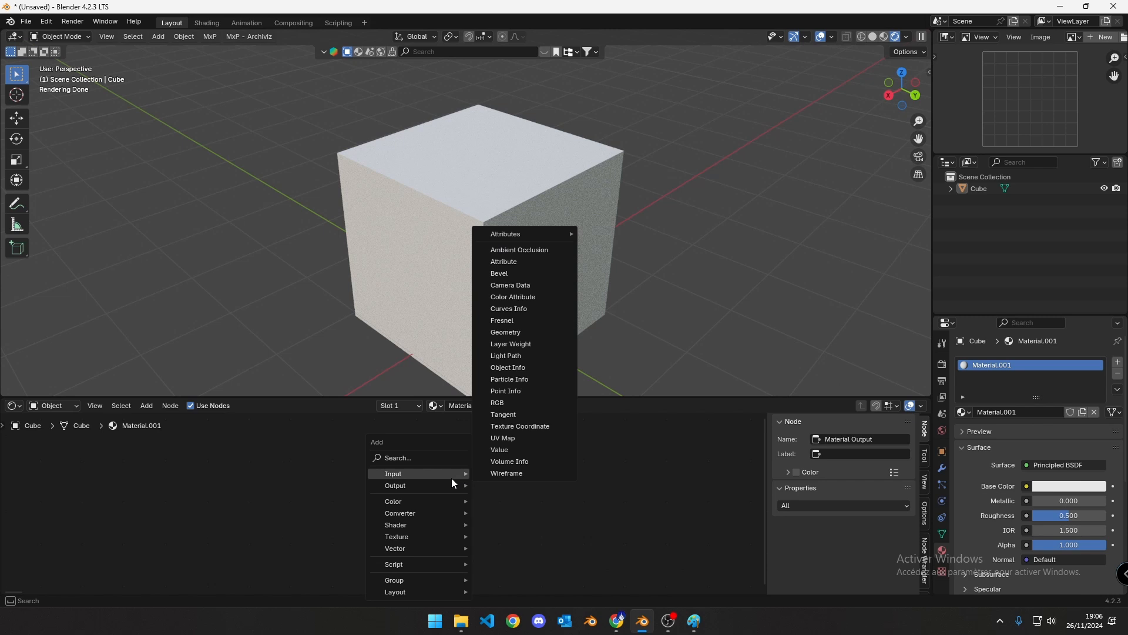
pyautogui.write('diffu')
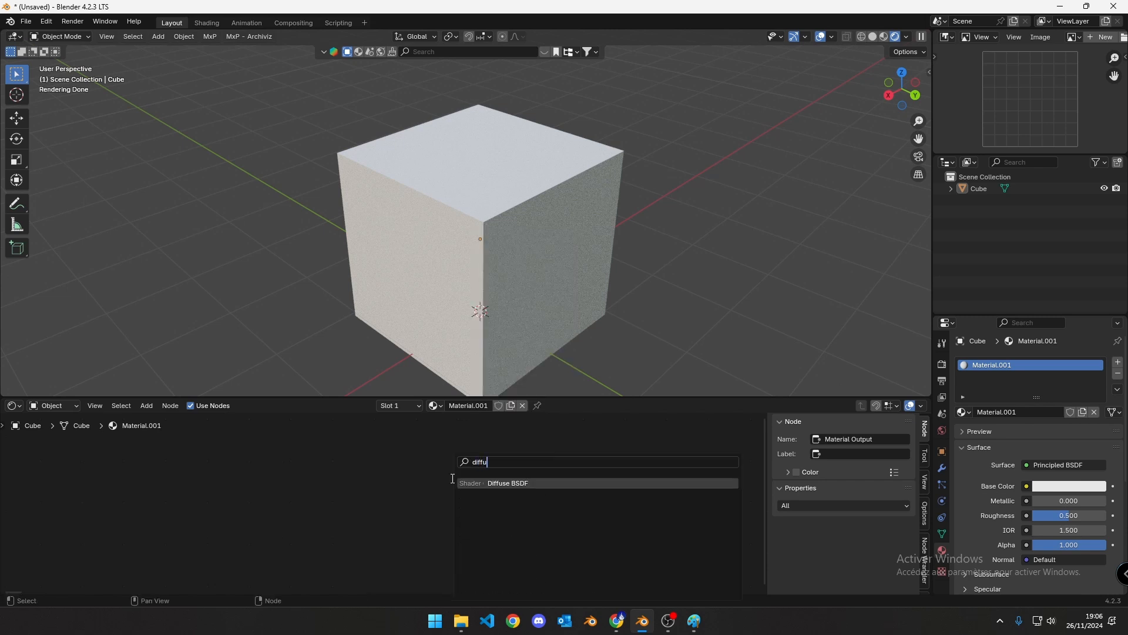
pyautogui.press('Return')
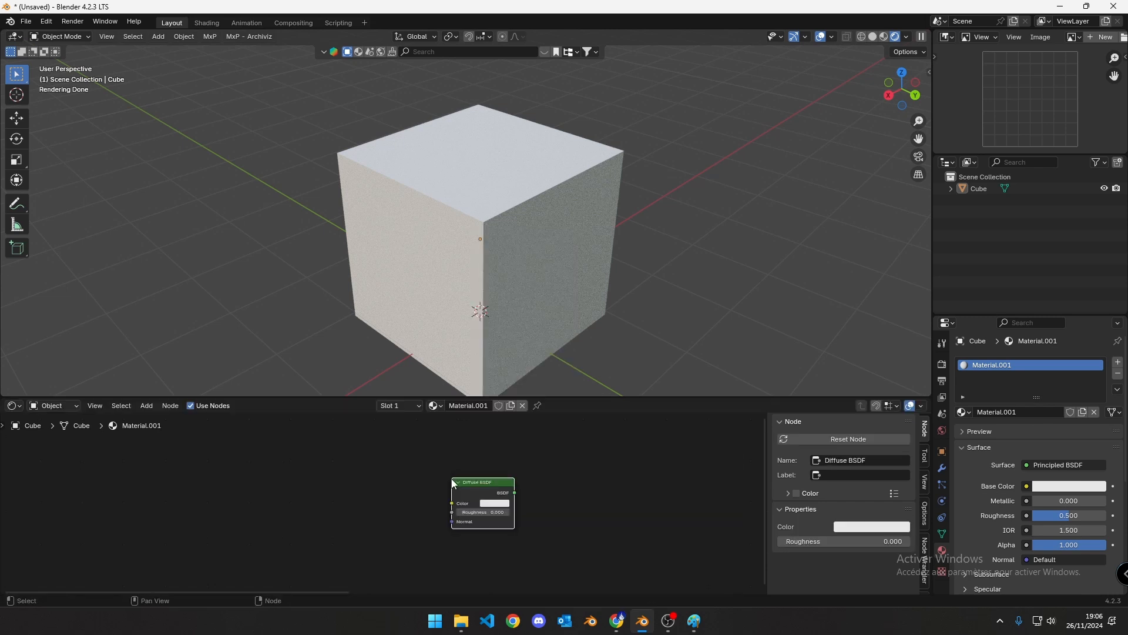
pyautogui.click(461, 463)
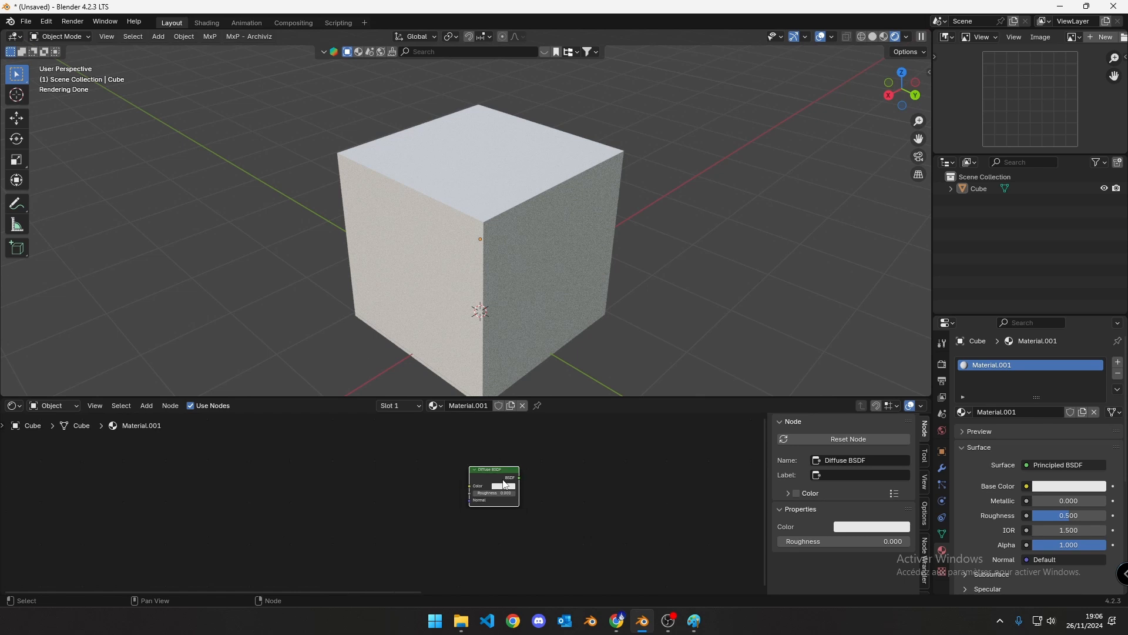
pyautogui.scroll(4, 505, 483)
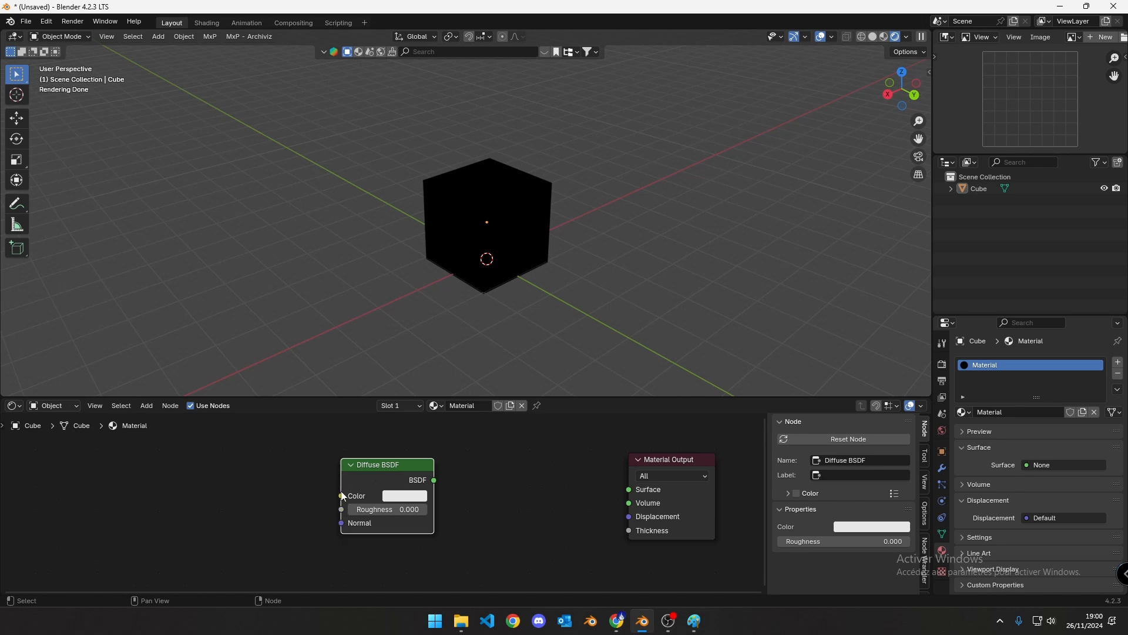
# Step: Change the Diffuse BSDF node's color to a saturated blue
pyautogui.moveTo(338, 496)
pyautogui.mouseDown()
pyautogui.moveTo(291, 490)
pyautogui.moveTo(329, 511)
pyautogui.mouseUp()
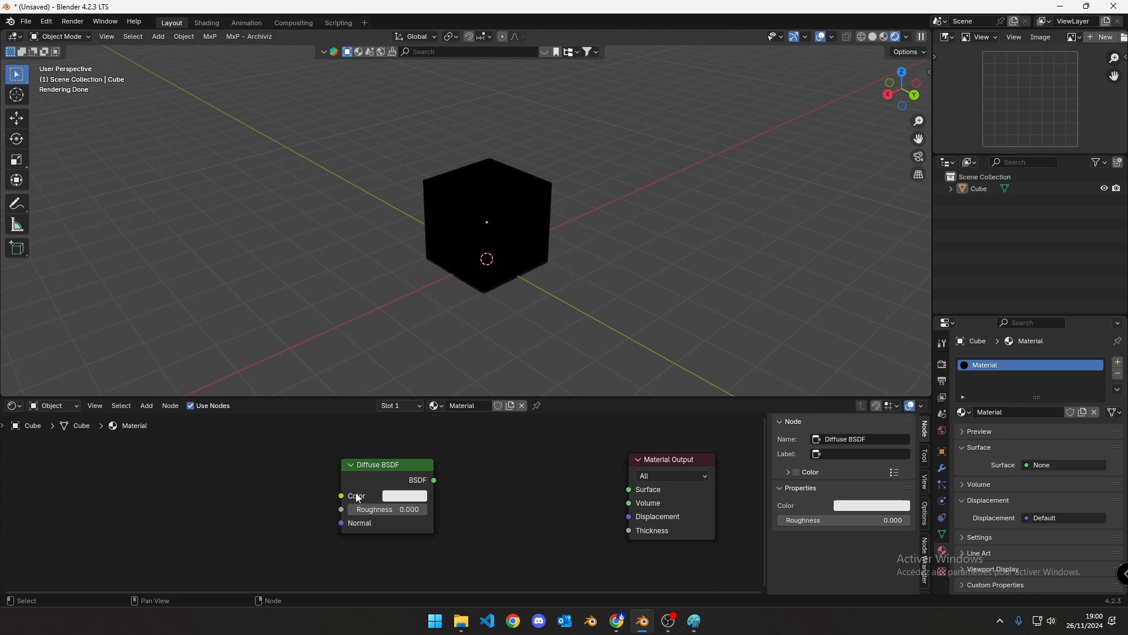
pyautogui.click(406, 499)
pyautogui.moveTo(444, 351)
pyautogui.mouseDown()
pyautogui.moveTo(413, 339)
pyautogui.moveTo(479, 334)
pyautogui.mouseUp()
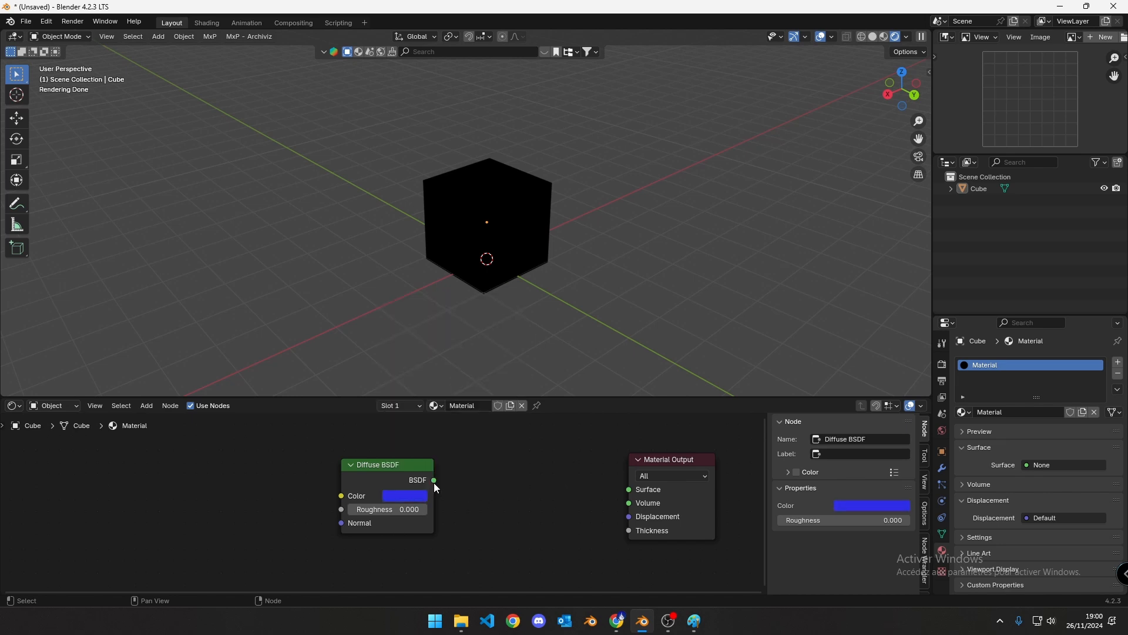
# Step: Connect the Diffuse BSDF output to the Material Output's Surface input and select the cube in the viewport
pyautogui.moveTo(435, 482); pyautogui.dragTo(470, 515)
pyautogui.moveTo(481, 463); pyautogui.dragTo(628, 491)
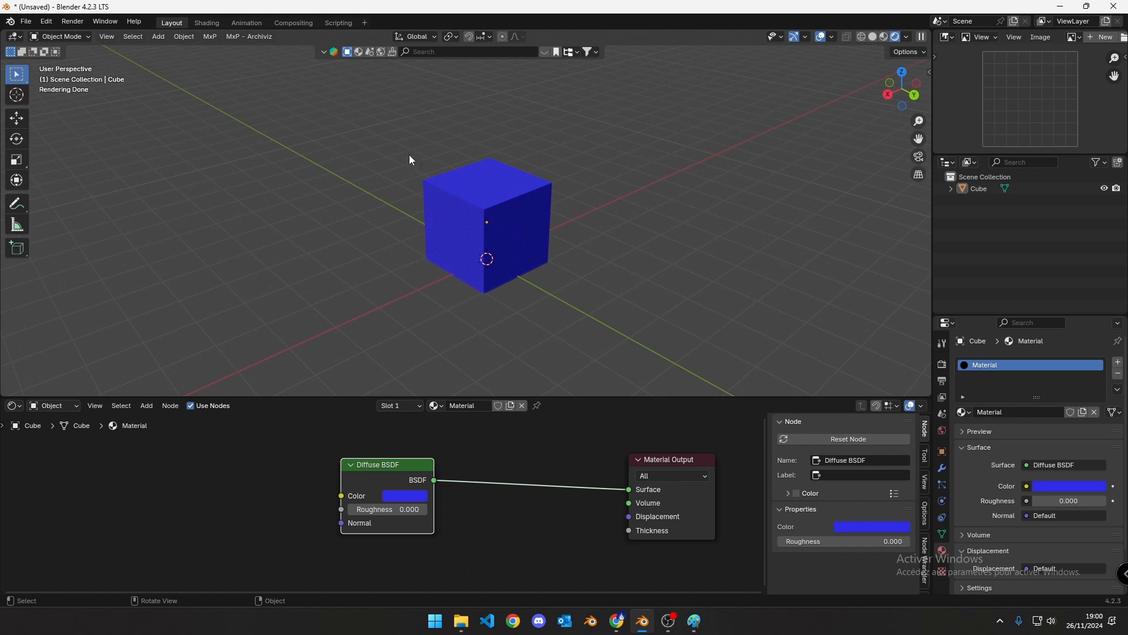
pyautogui.moveTo(406, 116); pyautogui.dragTo(561, 320)
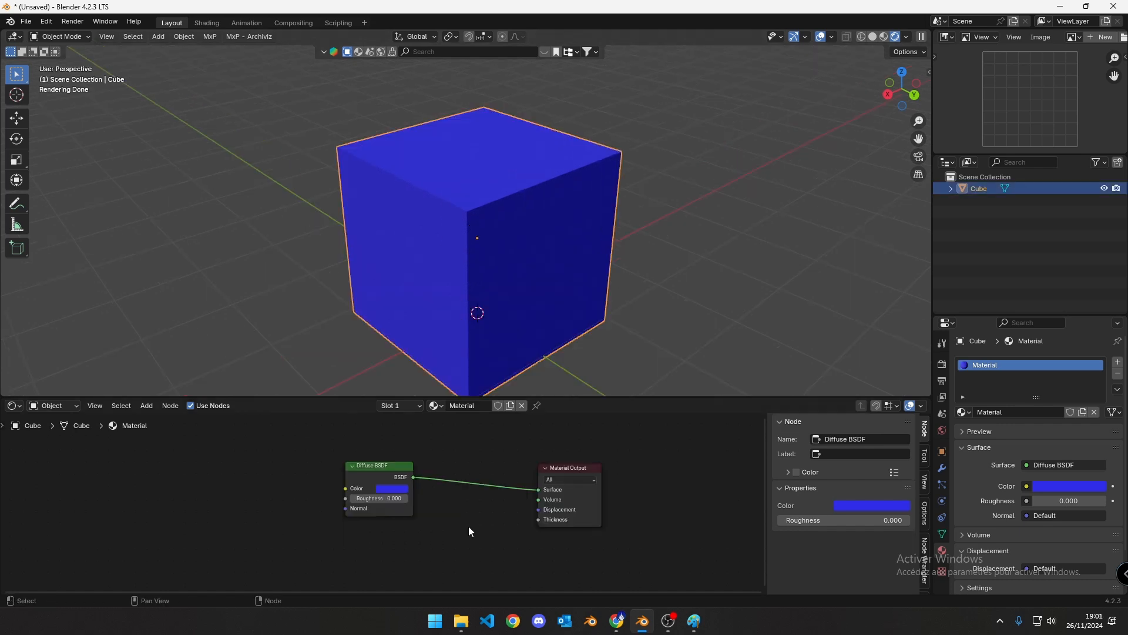
# Step: Add a Wave Texture node through the node search and place it before and below the Diffuse BSDF node
pyautogui.hotkey('shift', 'a')
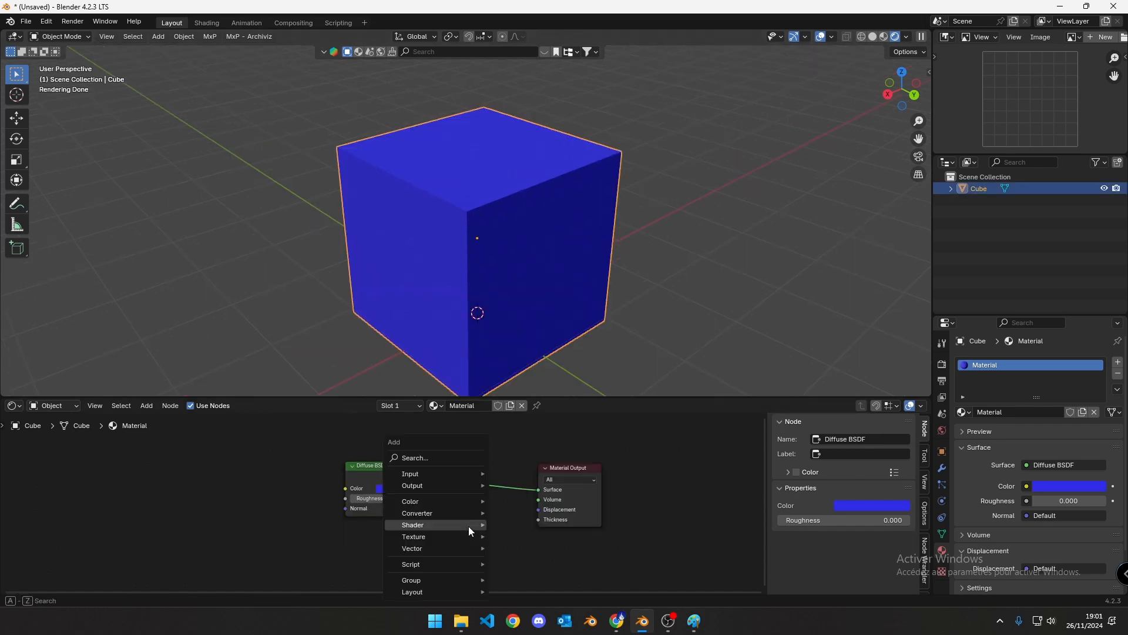
pyautogui.write('s')
pyautogui.press('BackSpace')
pyautogui.write('te')
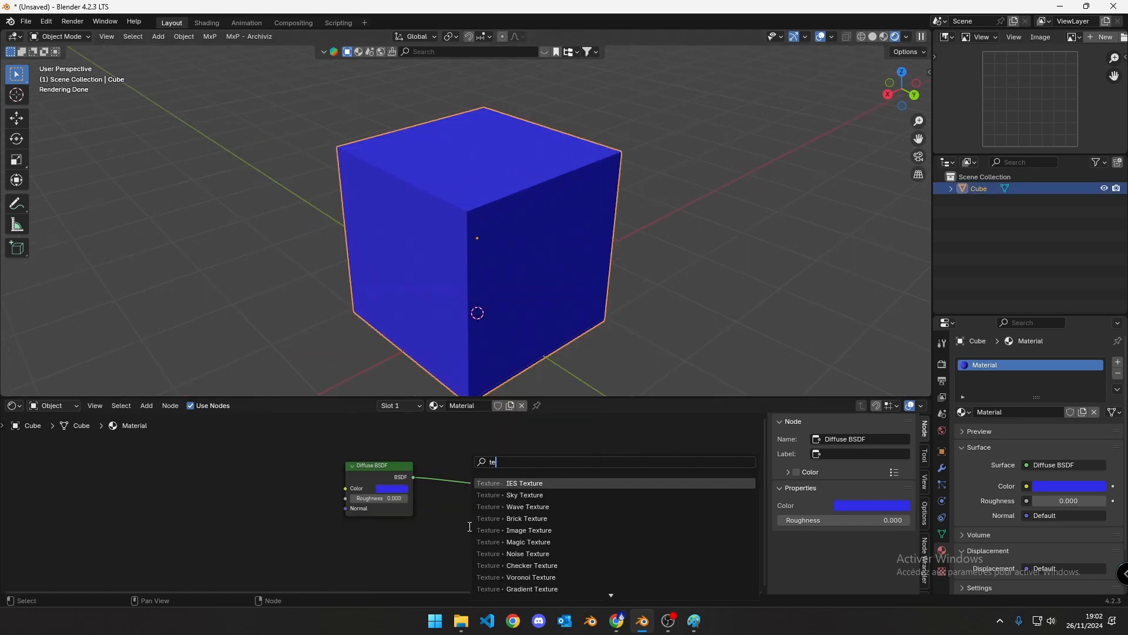
pyautogui.click(527, 507)
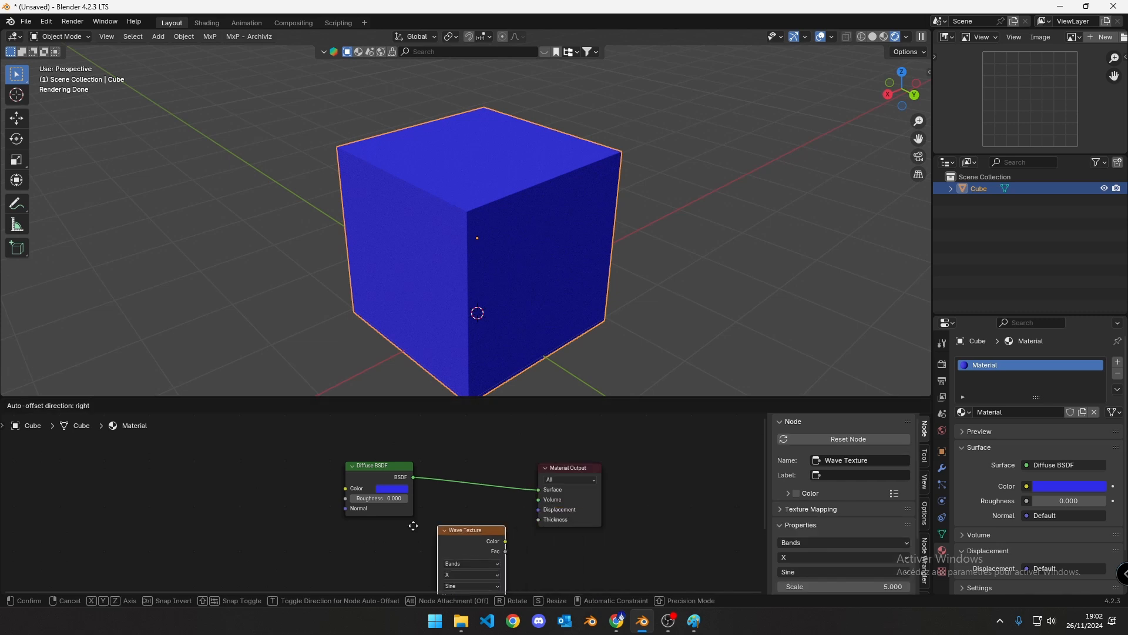
pyautogui.click(251, 513)
pyautogui.moveTo(252, 512); pyautogui.dragTo(393, 468, button='middle')
pyautogui.scroll(1, 370, 463)
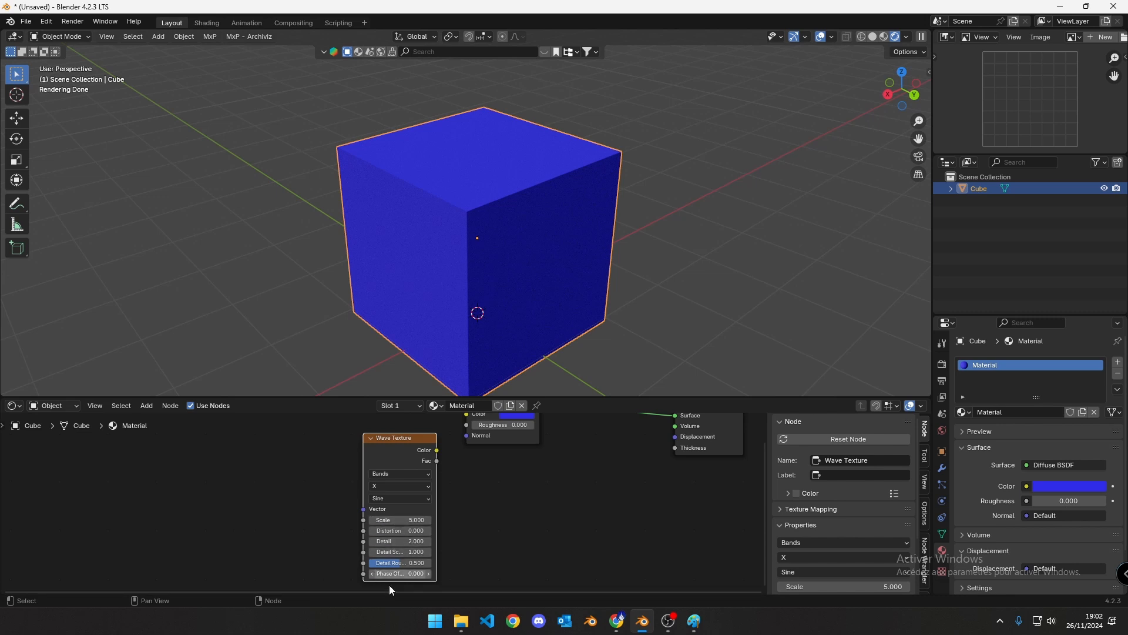
pyautogui.moveTo(452, 506); pyautogui.dragTo(435, 526, button='middle')
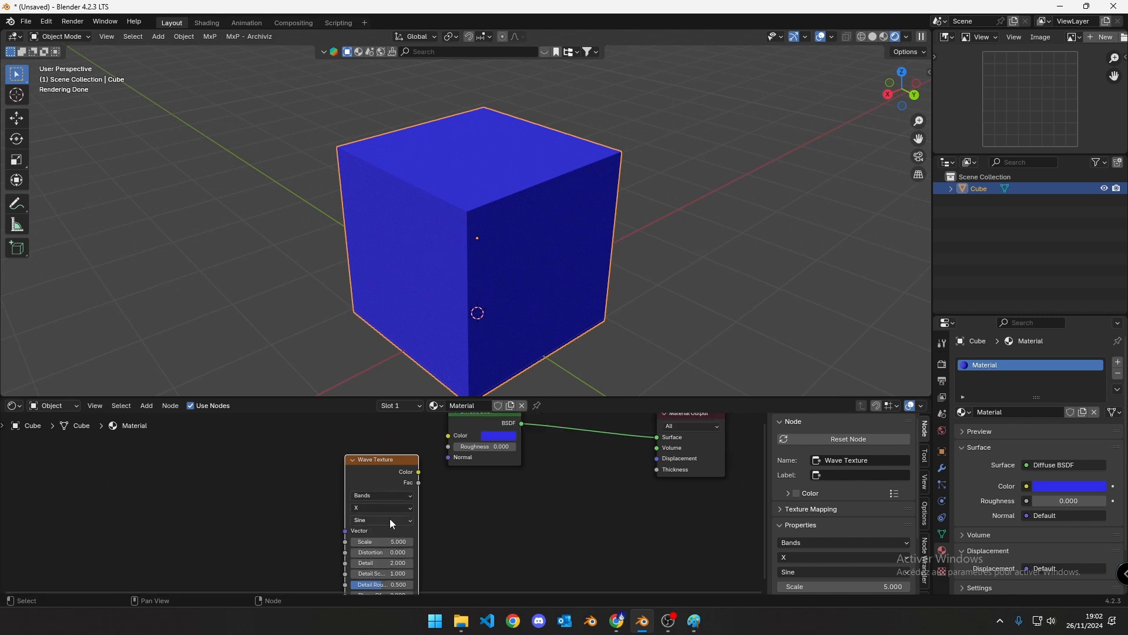
# Step: Connect the Wave Texture's Color output to the Material Output's Surface input and move the Diffuse BSDF node above the link
pyautogui.moveTo(394, 472); pyautogui.dragTo(535, 463)
pyautogui.press('Escape')
pyautogui.moveTo(392, 462); pyautogui.dragTo(665, 447)
pyautogui.moveTo(550, 485); pyautogui.dragTo(543, 568, button='middle')
pyautogui.moveTo(489, 506); pyautogui.dragTo(487, 468)
pyautogui.moveTo(491, 209)
pyautogui.mouseDown(button='middle')
pyautogui.moveTo(458, 218)
pyautogui.moveTo(391, 200)
pyautogui.moveTo(496, 198)
pyautogui.mouseUp(button='middle')
pyautogui.click(386, 546)
pyautogui.moveTo(388, 547); pyautogui.dragTo(388, 505, button='middle')
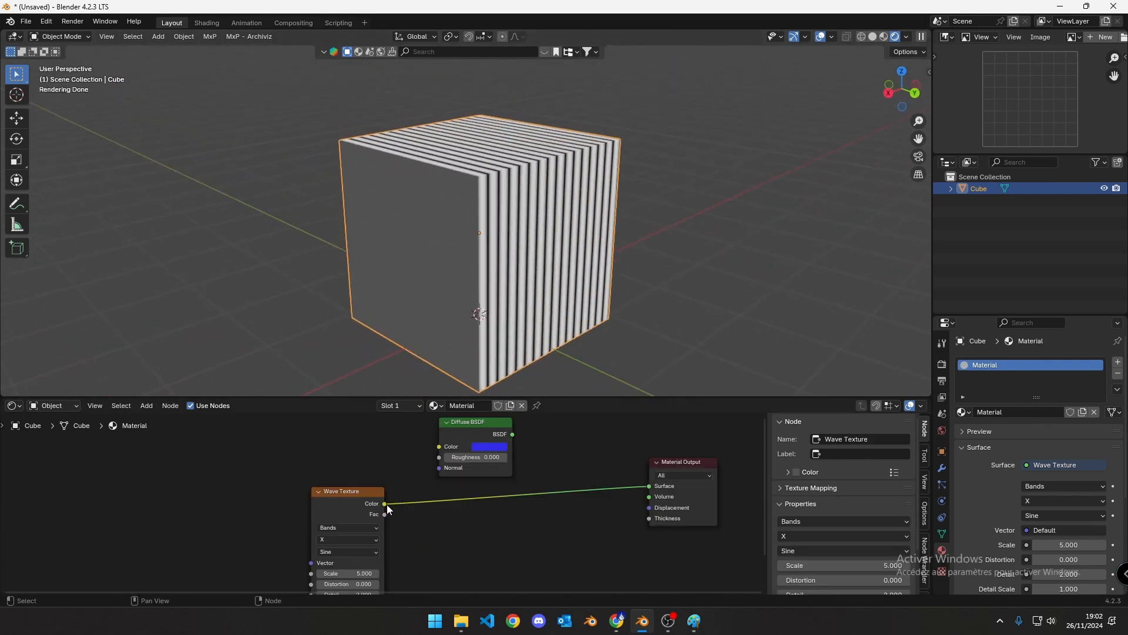
# Step: Reattach the Wave Texture's Color output to the Surface input and move the Wave Texture node farther from the Diffuse BSDF node
pyautogui.moveTo(386, 515); pyautogui.dragTo(565, 500)
pyautogui.moveTo(385, 505); pyautogui.dragTo(657, 488)
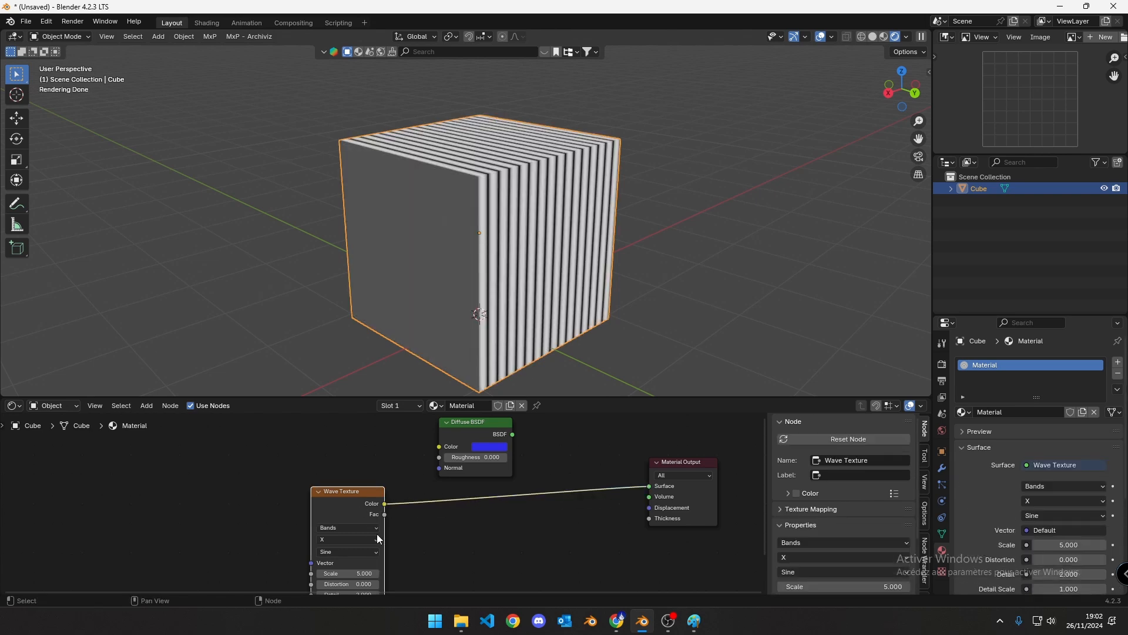
pyautogui.moveTo(348, 505); pyautogui.dragTo(289, 496)
pyautogui.click(388, 478)
pyautogui.moveTo(387, 478); pyautogui.dragTo(400, 503, button='middle')
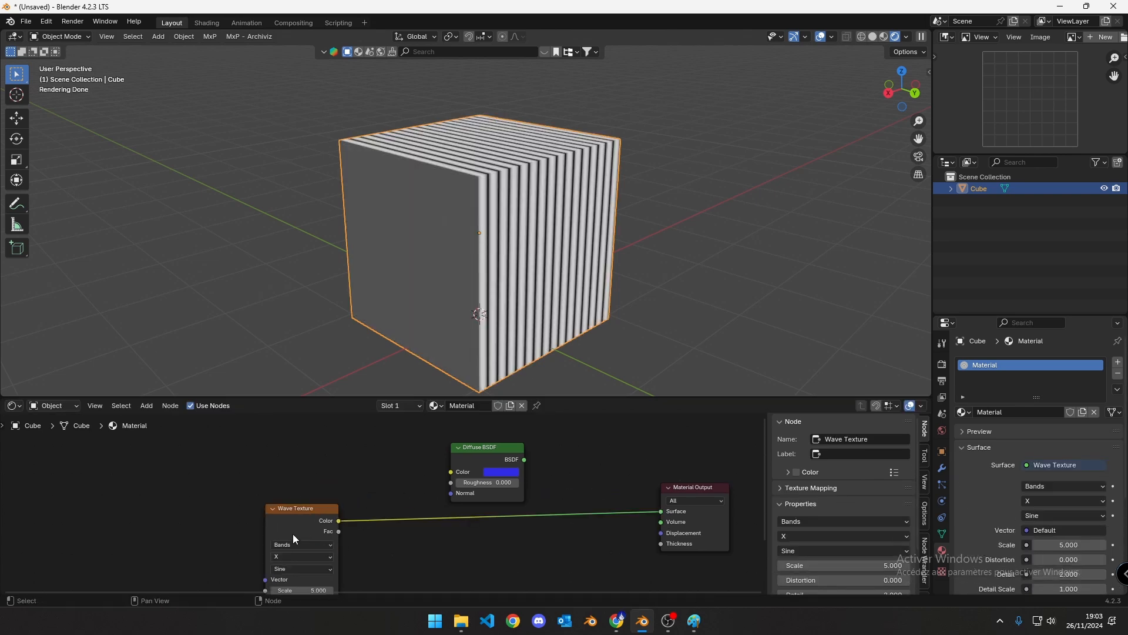
pyautogui.moveTo(292, 533); pyautogui.dragTo(294, 522)
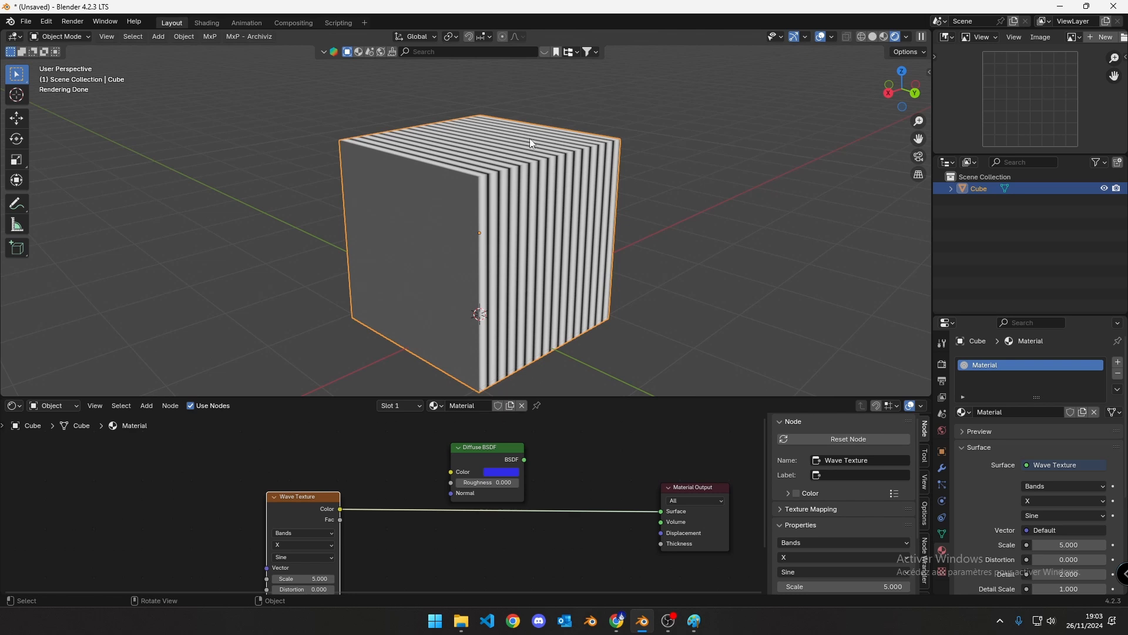
pyautogui.moveTo(570, 220); pyautogui.dragTo(524, 295, button='middle')
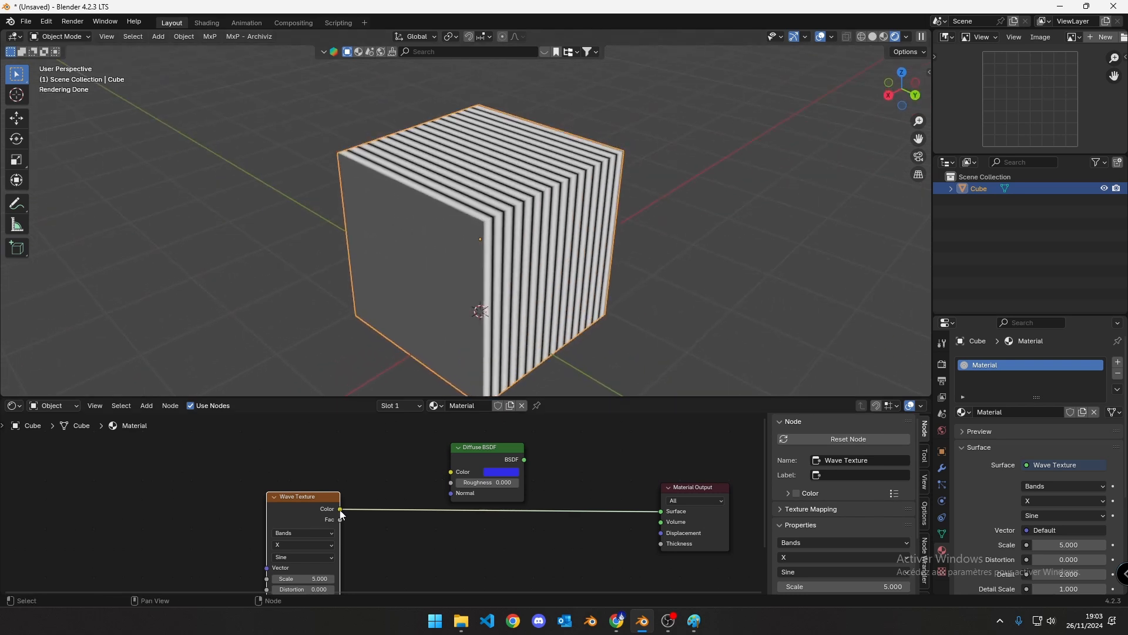
# Step: Route the Wave Texture's Color output into the Diffuse BSDF's Color input, and the Diffuse BSDF output into the Material Output's Surface input
pyautogui.moveTo(343, 510); pyautogui.dragTo(451, 472)
pyautogui.moveTo(300, 500); pyautogui.dragTo(292, 485)
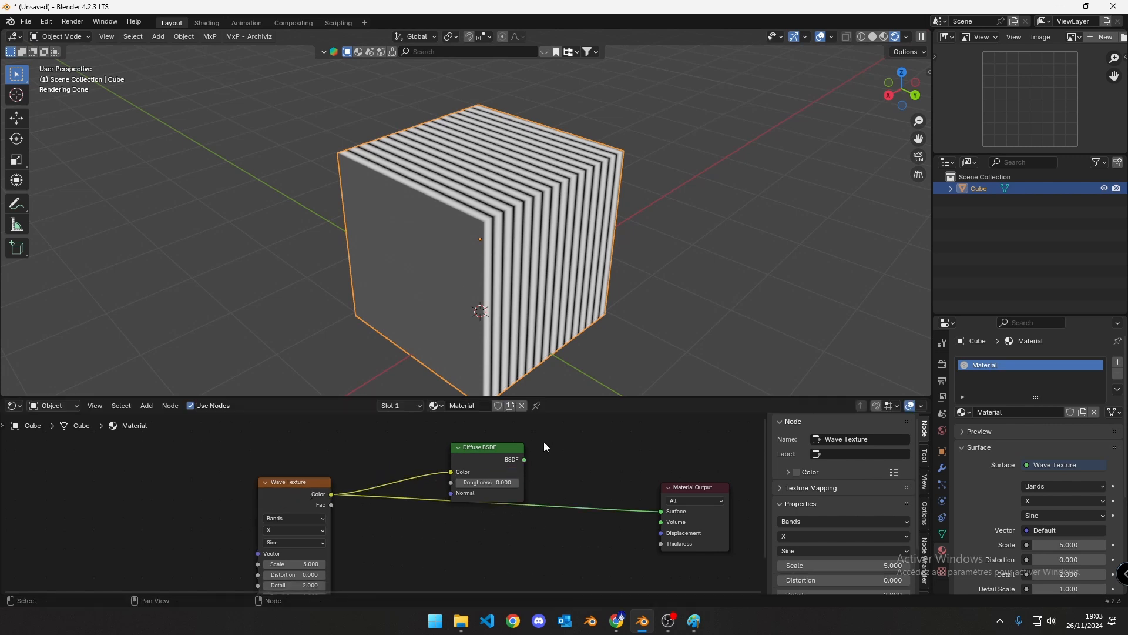
pyautogui.moveTo(525, 459)
pyautogui.mouseDown()
pyautogui.moveTo(560, 429)
pyautogui.moveTo(660, 510)
pyautogui.mouseUp()
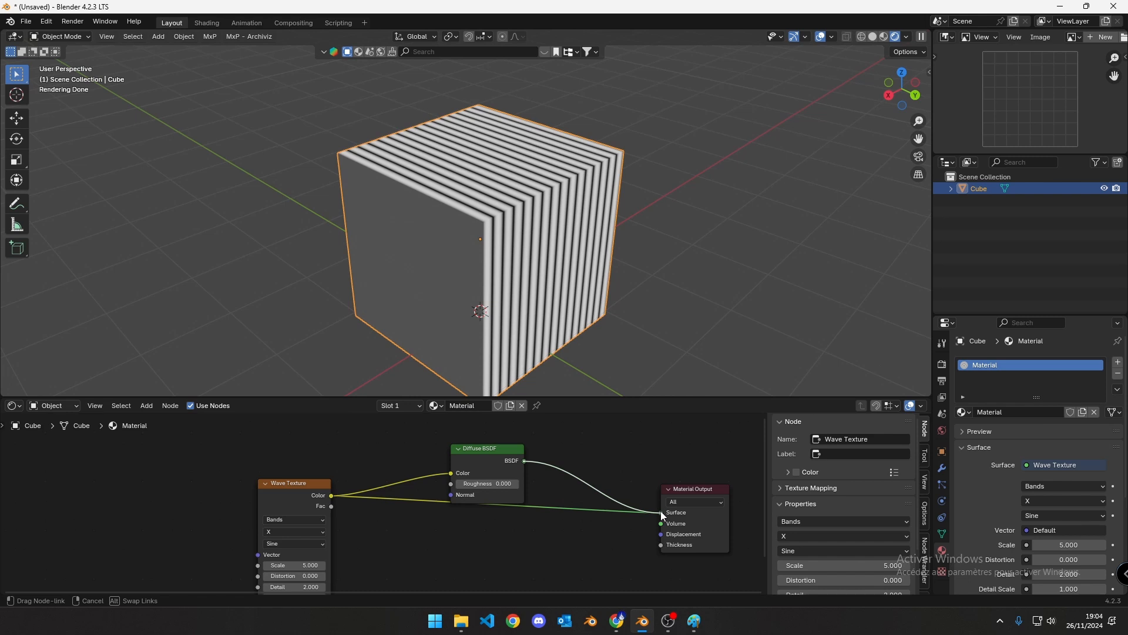
pyautogui.moveTo(518, 474); pyautogui.dragTo(514, 475)
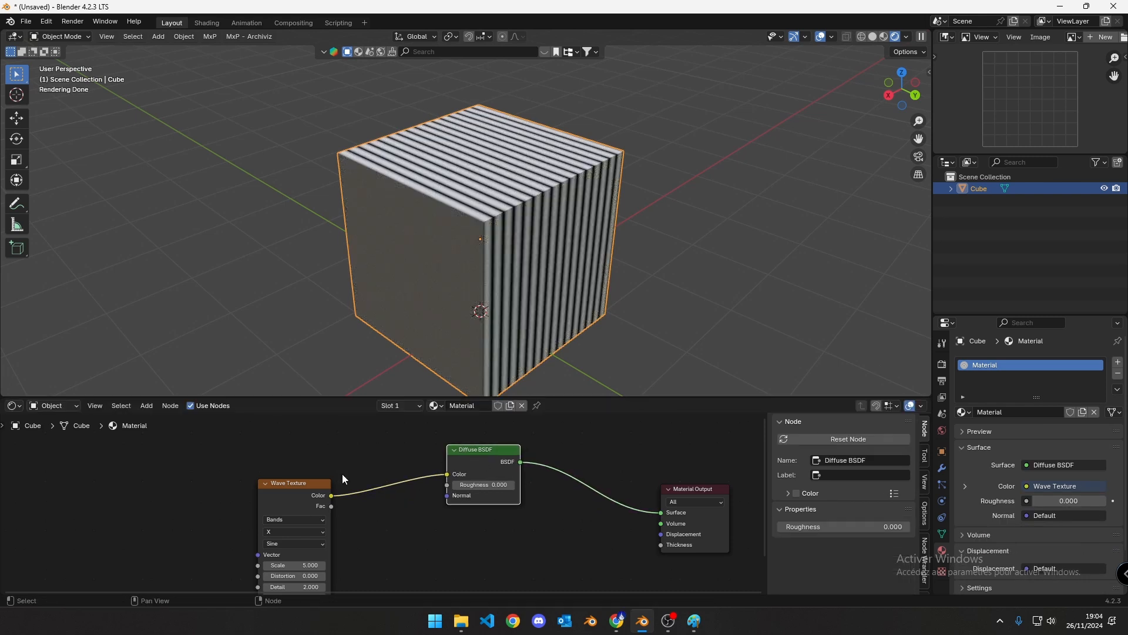
pyautogui.click(295, 495)
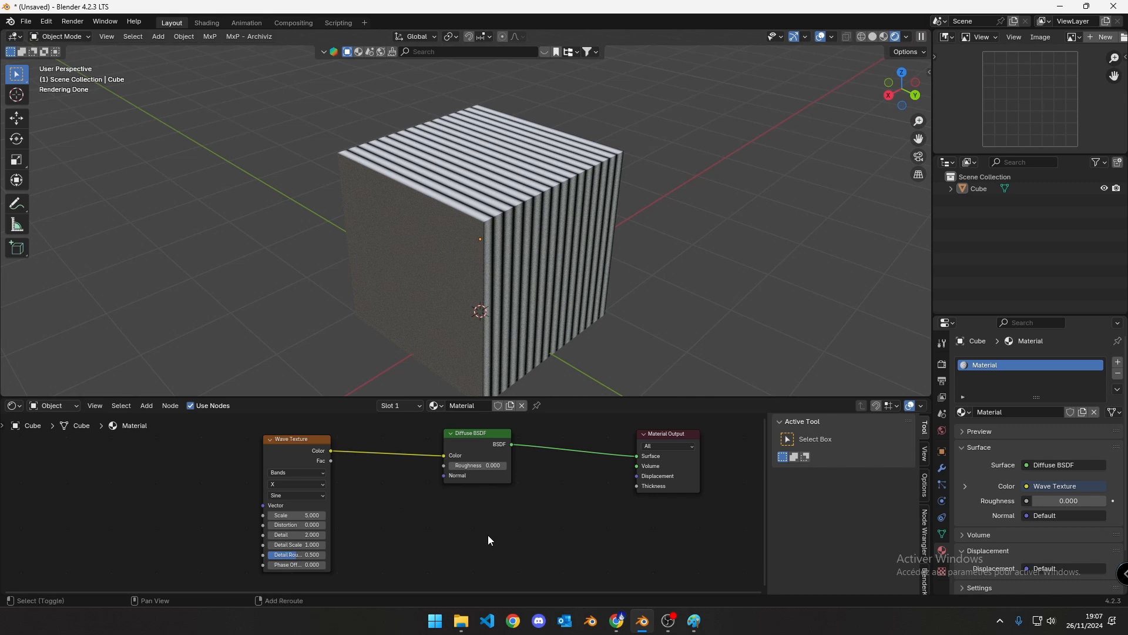
# Step: Add a Color Ramp node through the node search and place it below the Diffuse BSDF node
pyautogui.hotkey('shift', 'a')
pyautogui.write('colo')
pyautogui.press('Down')
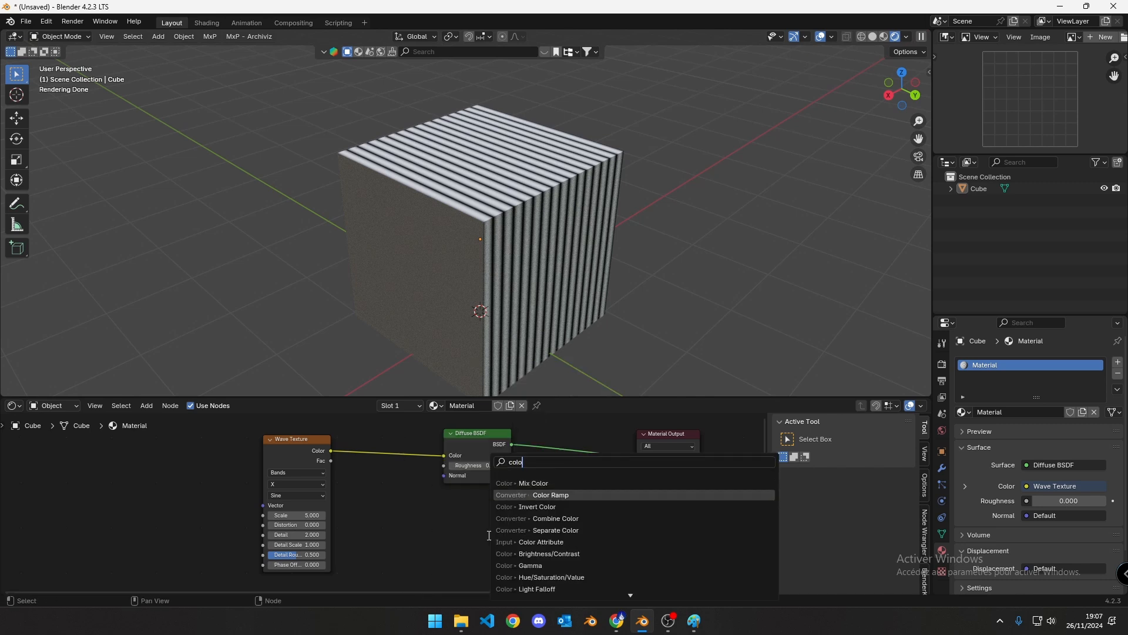
pyautogui.press('Return')
pyautogui.click(424, 498)
pyautogui.moveTo(448, 506); pyautogui.dragTo(449, 499, button='middle')
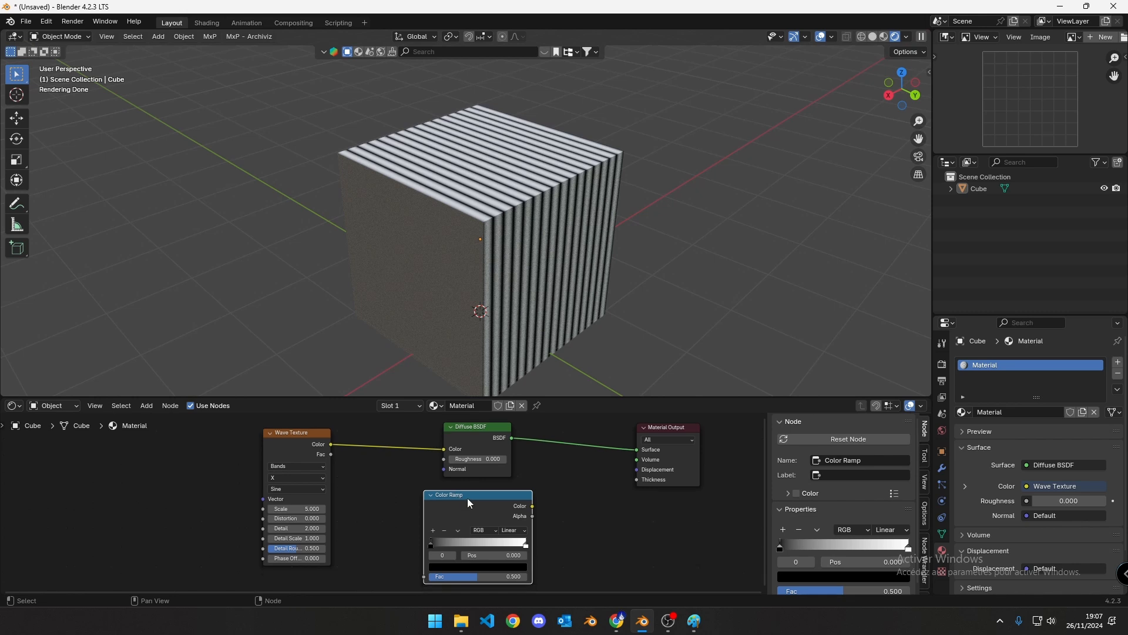
pyautogui.moveTo(467, 499); pyautogui.dragTo(471, 498)
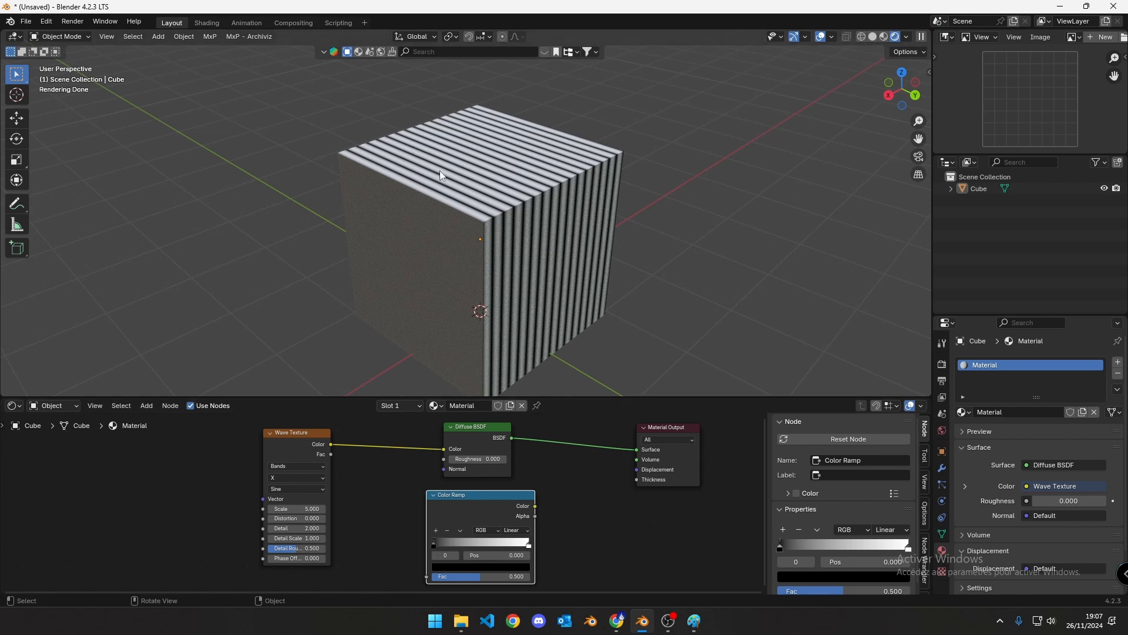
# Step: Set the Color Ramp's first stop to blue and its last stop to red
pyautogui.click(464, 568)
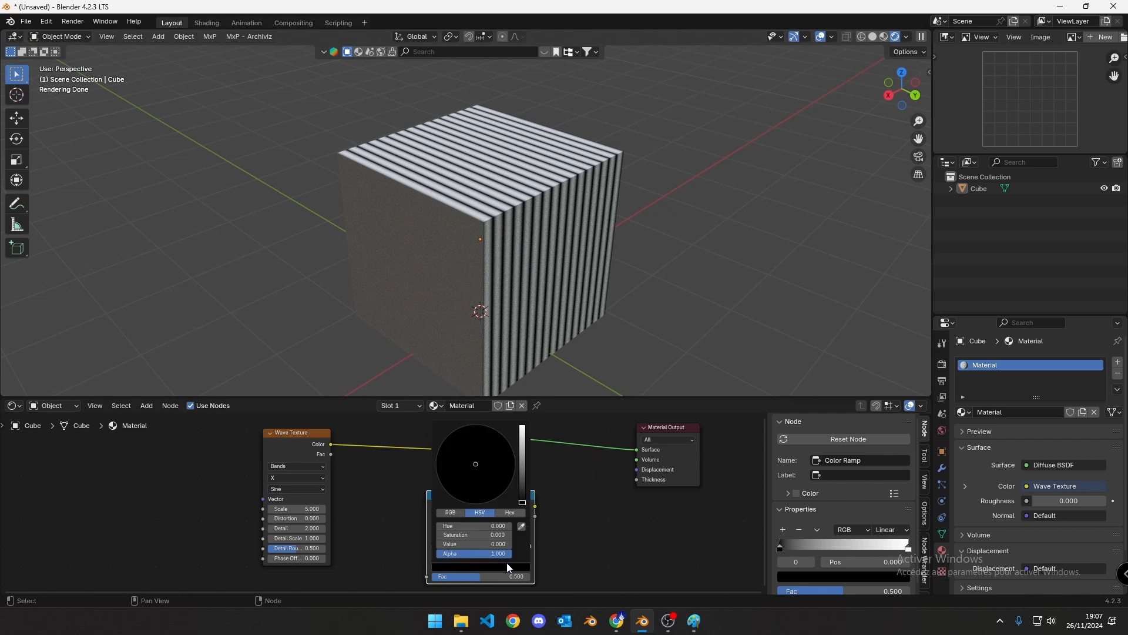
pyautogui.moveTo(522, 501)
pyautogui.mouseDown()
pyautogui.moveTo(523, 437)
pyautogui.moveTo(502, 440)
pyautogui.mouseUp()
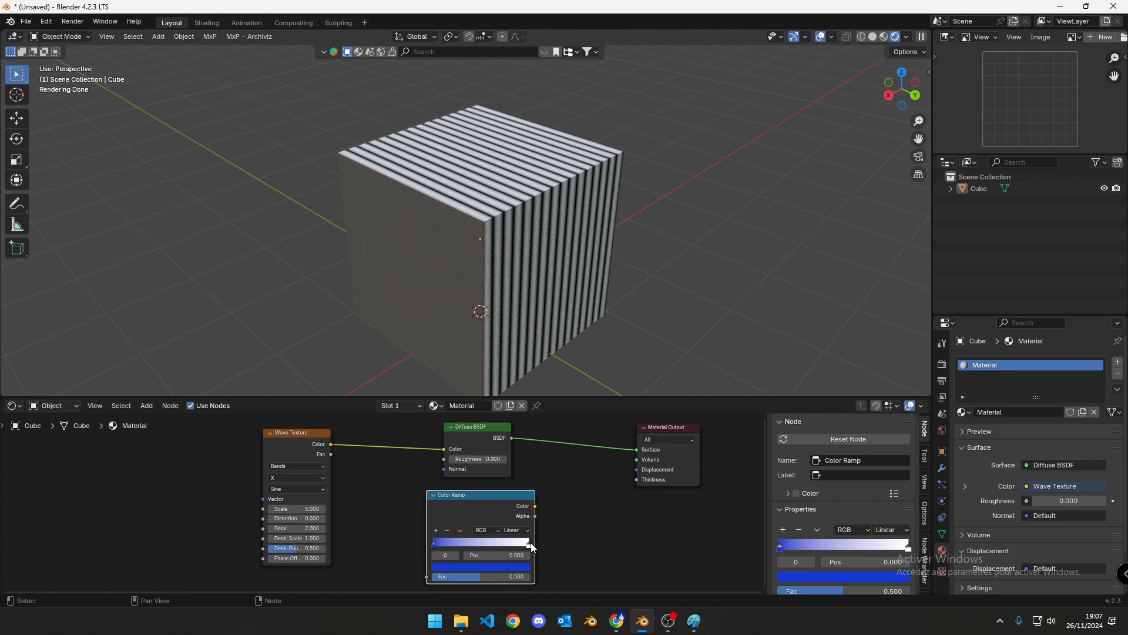
pyautogui.click(532, 549)
pyautogui.click(521, 567)
pyautogui.click(481, 480)
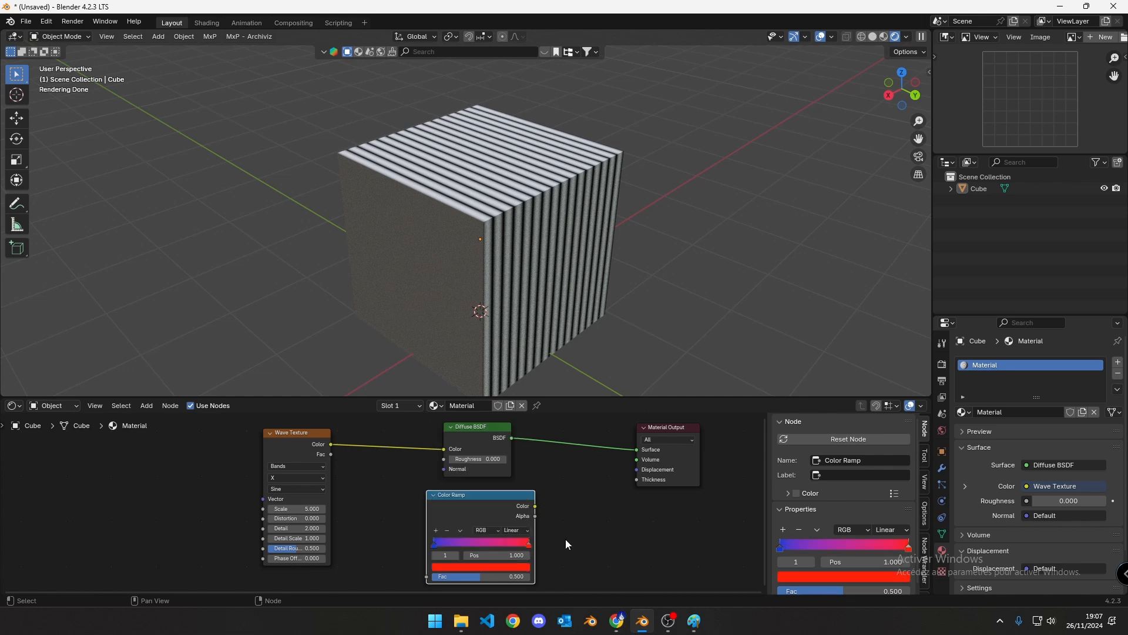
# Step: Connect the Wave Texture's Color output to the Color Ramp's Fac input, and the ramp's Color output to the Material Output's Surface input
pyautogui.moveTo(332, 445); pyautogui.dragTo(428, 553)
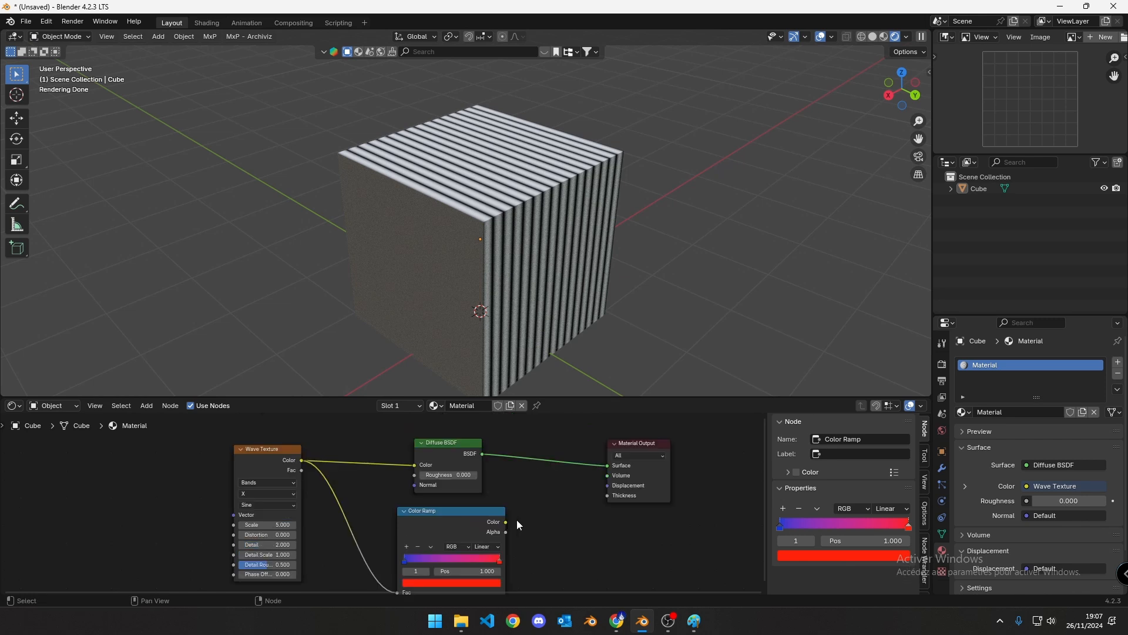
pyautogui.moveTo(506, 521); pyautogui.dragTo(604, 466)
pyautogui.moveTo(485, 274); pyautogui.dragTo(529, 270, button='middle')
pyautogui.moveTo(441, 523); pyautogui.dragTo(443, 522)
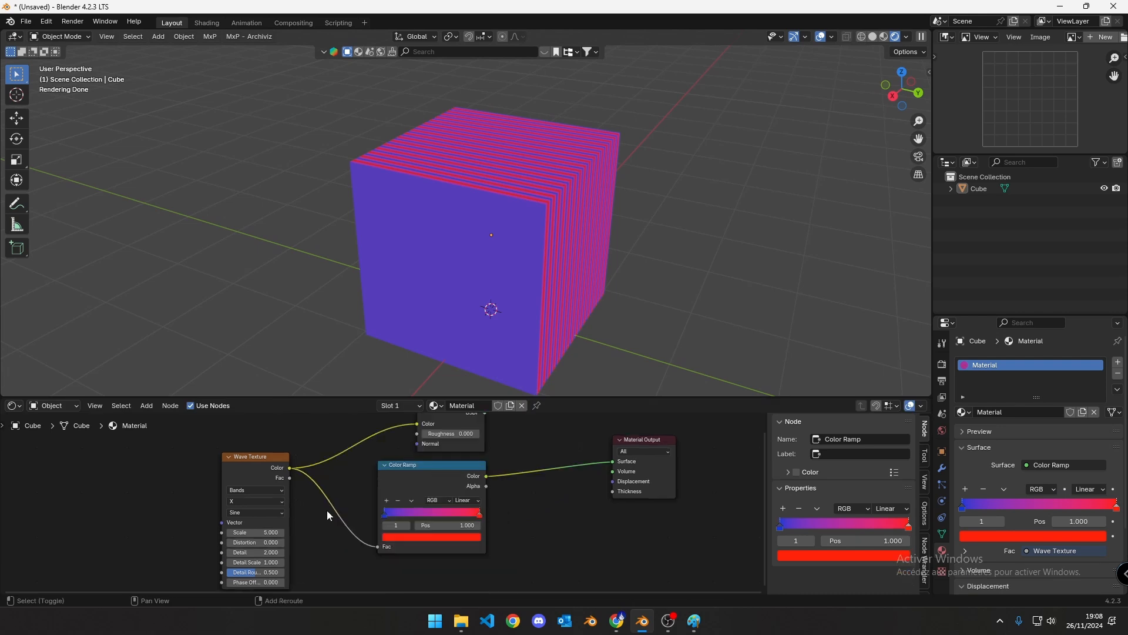
# Step: Space the Wave Texture and Color Ramp nodes farther apart and reattach the ramp's Color output to the Surface input
pyautogui.moveTo(256, 470); pyautogui.dragTo(241, 474)
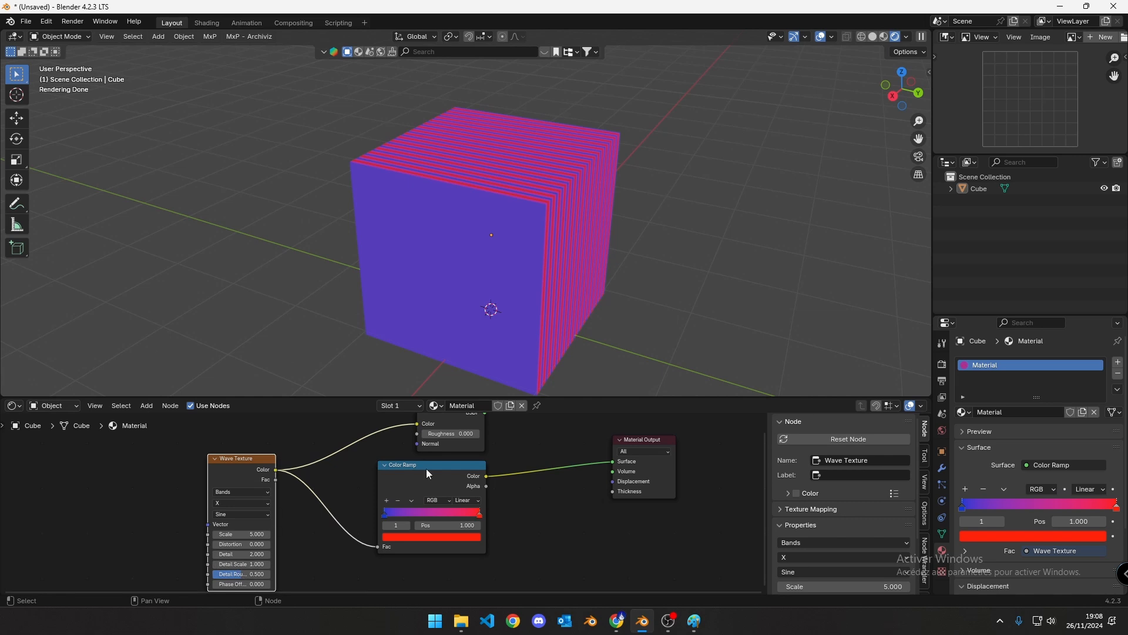
pyautogui.moveTo(428, 473)
pyautogui.mouseDown()
pyautogui.moveTo(452, 479)
pyautogui.moveTo(439, 480)
pyautogui.mouseUp()
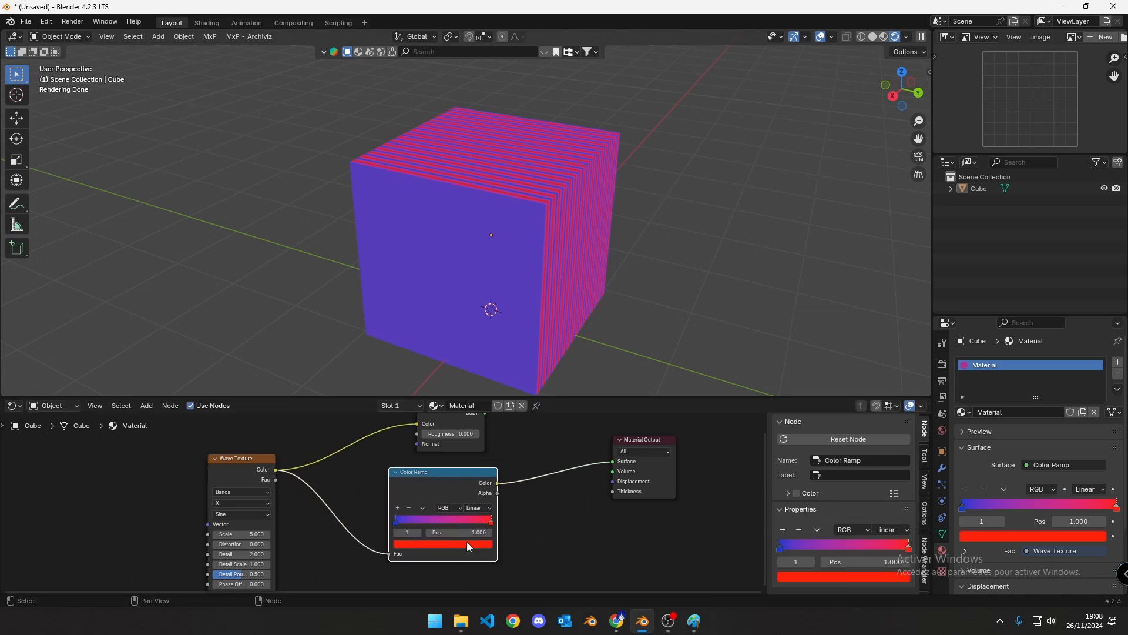
pyautogui.moveTo(513, 453); pyautogui.dragTo(156, 586)
pyautogui.moveTo(499, 484); pyautogui.dragTo(612, 461)
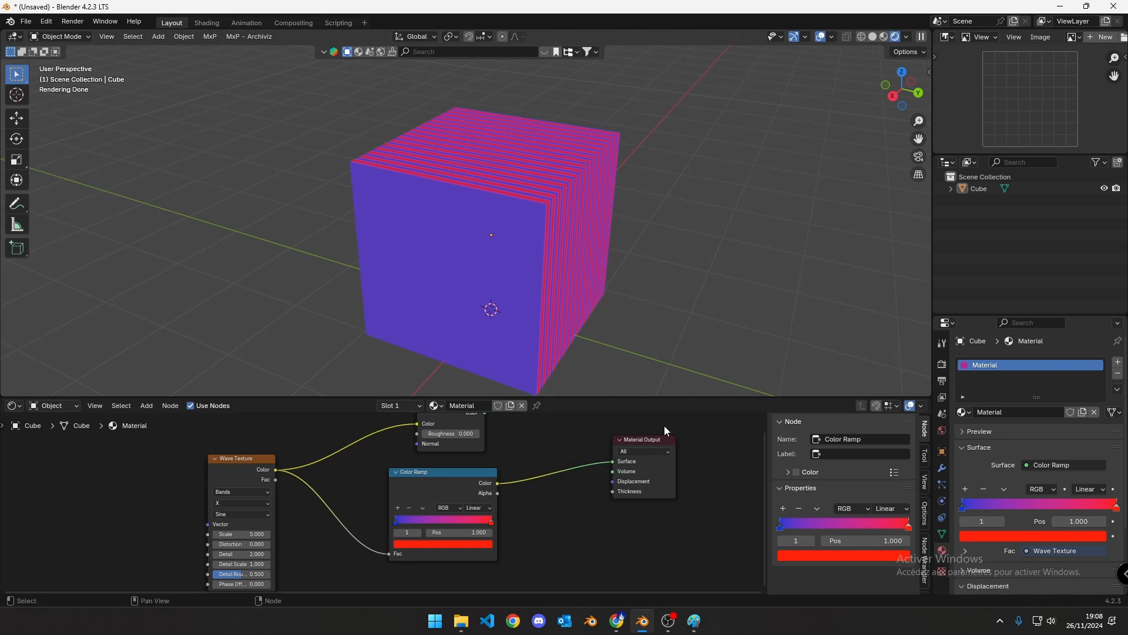